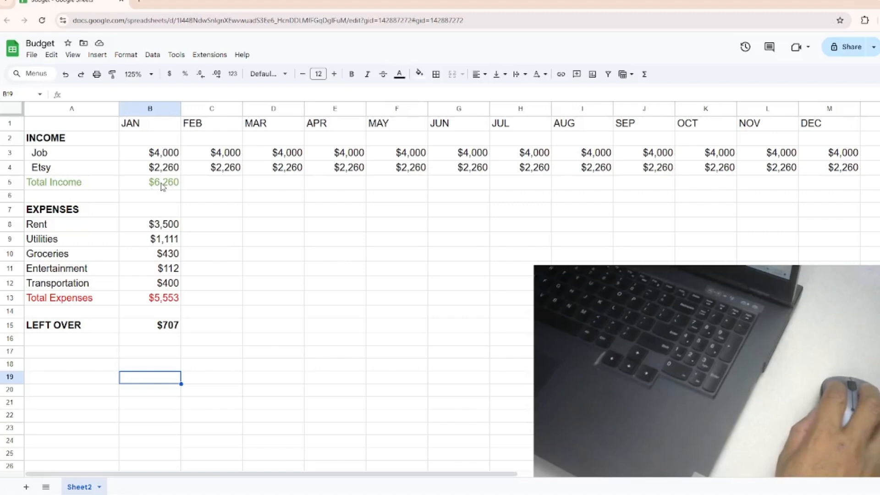
Examine the formula behind the January Total Income cell, B5, at a readable magnification
{"action": "left_click", "coordinate": [162, 187]}
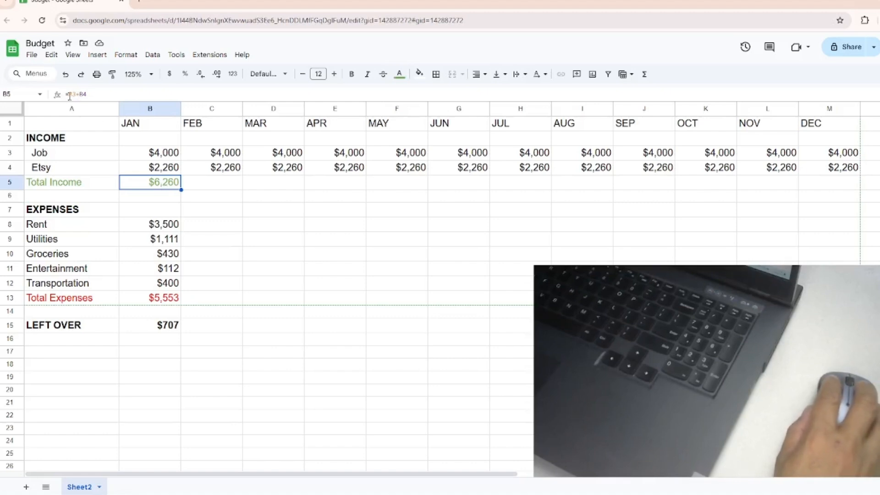
{"action": "scroll", "coordinate": [93, 122], "scroll_direction": "up", "scroll_amount": 8}
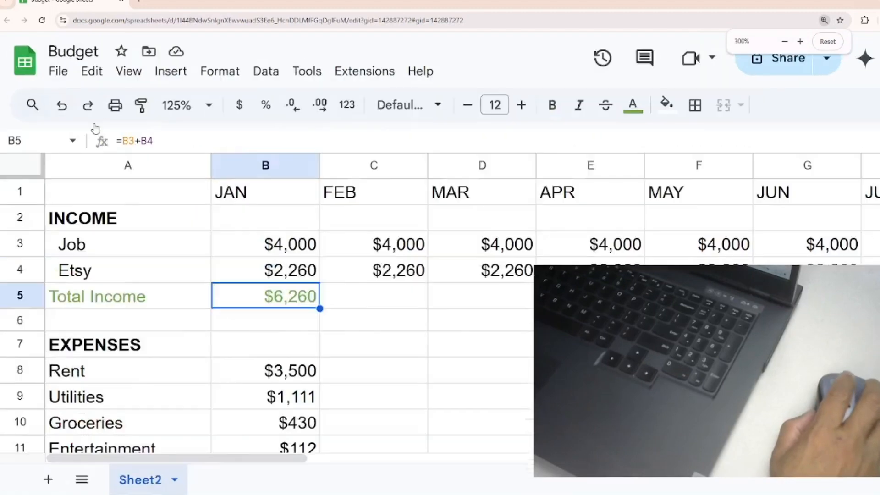
{"action": "scroll", "coordinate": [261, 259], "scroll_direction": "down", "scroll_amount": 2}
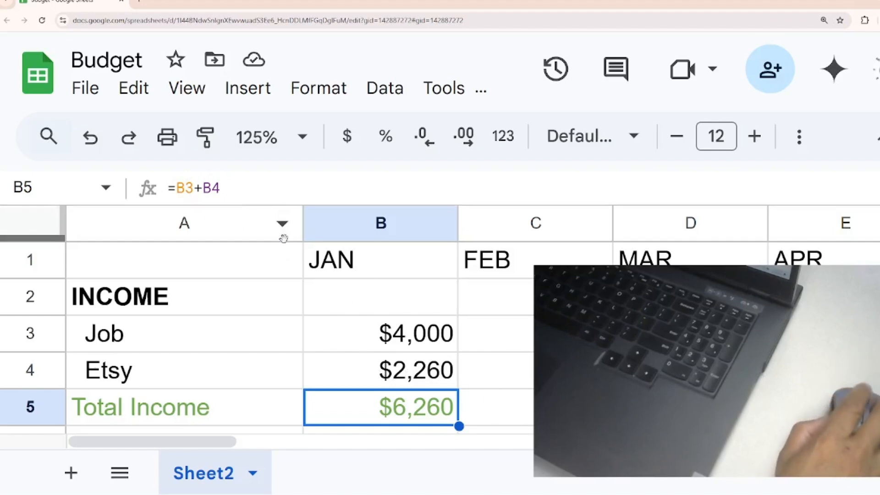
{"action": "scroll", "coordinate": [289, 244], "scroll_direction": "down", "scroll_amount": 4}
{"action": "scroll", "coordinate": [288, 244], "scroll_direction": "up", "scroll_amount": 3}
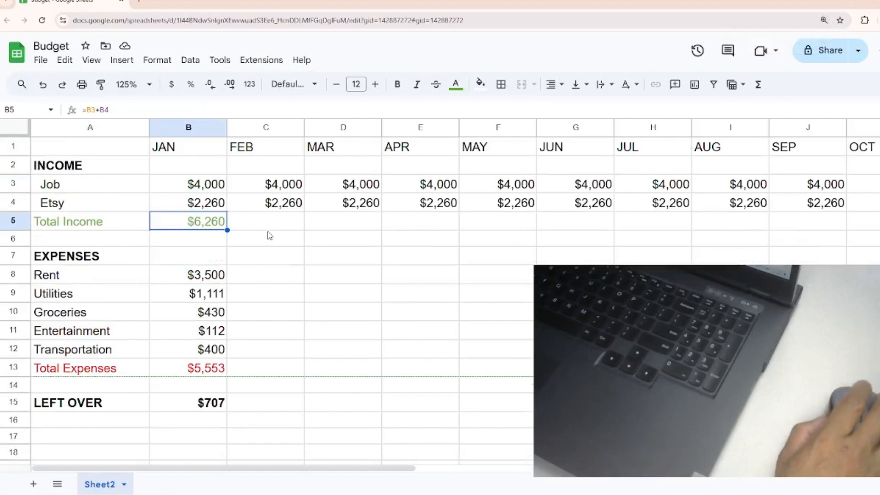
{"action": "scroll", "coordinate": [270, 235], "scroll_direction": "down", "scroll_amount": 1}
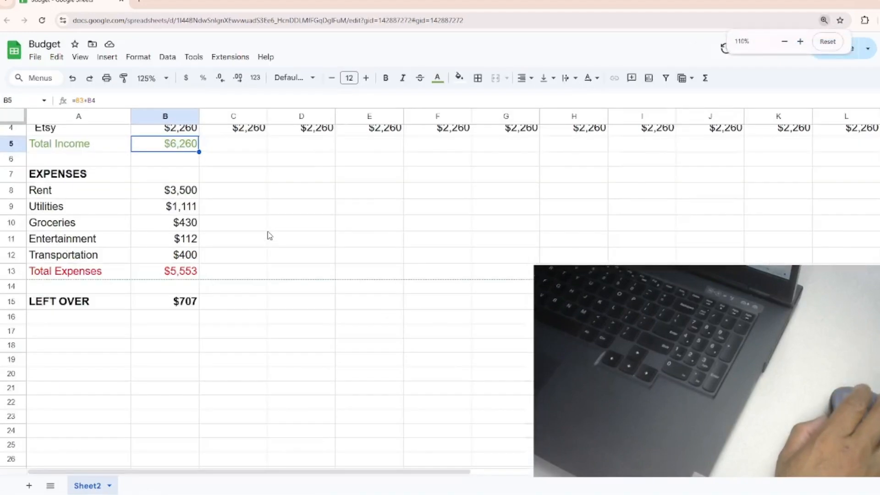
{"action": "scroll", "coordinate": [270, 236], "scroll_direction": "up", "scroll_amount": 1}
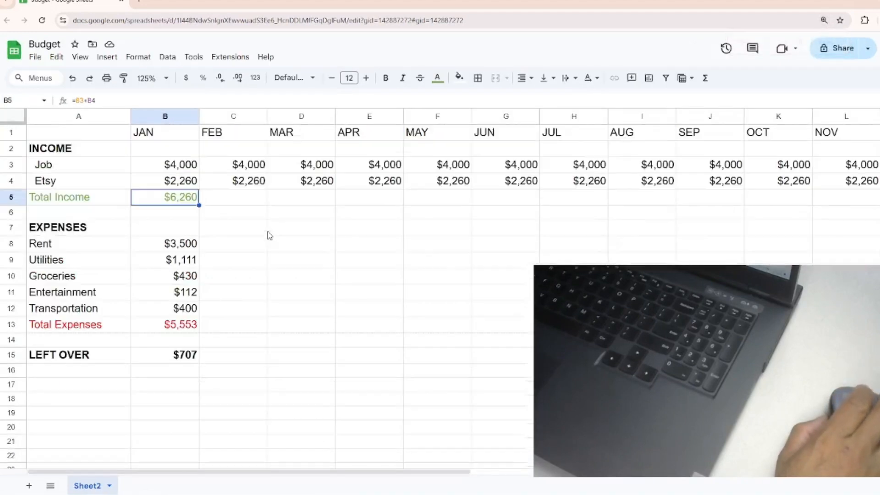
{"action": "scroll", "coordinate": [270, 236], "scroll_direction": "down", "scroll_amount": 1}
{"action": "scroll", "coordinate": [270, 235], "scroll_direction": "up", "scroll_amount": 1}
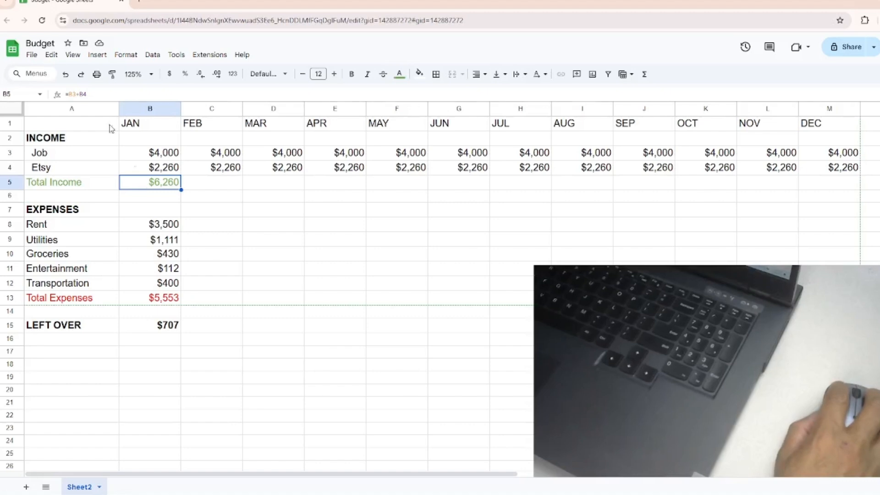
Copy the January Total Income formula from B5 into the February to December cells, C5:M5
{"action": "left_click", "coordinate": [50, 56]}
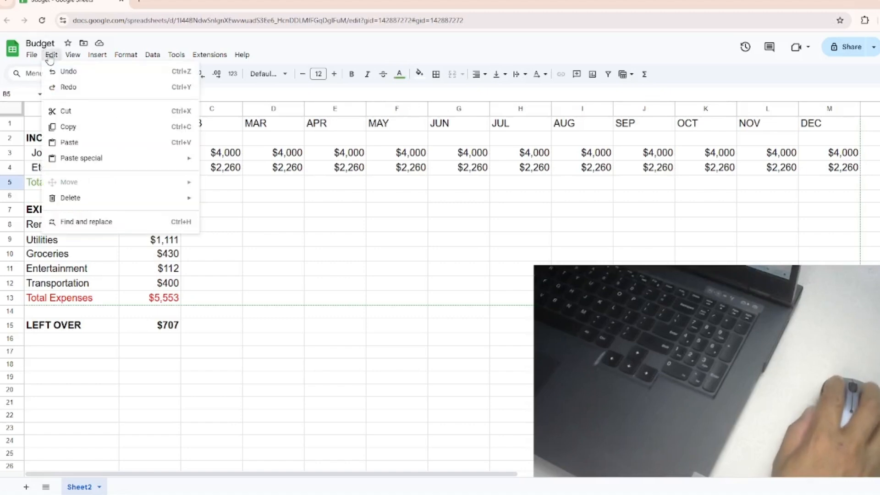
{"action": "left_click", "coordinate": [69, 127]}
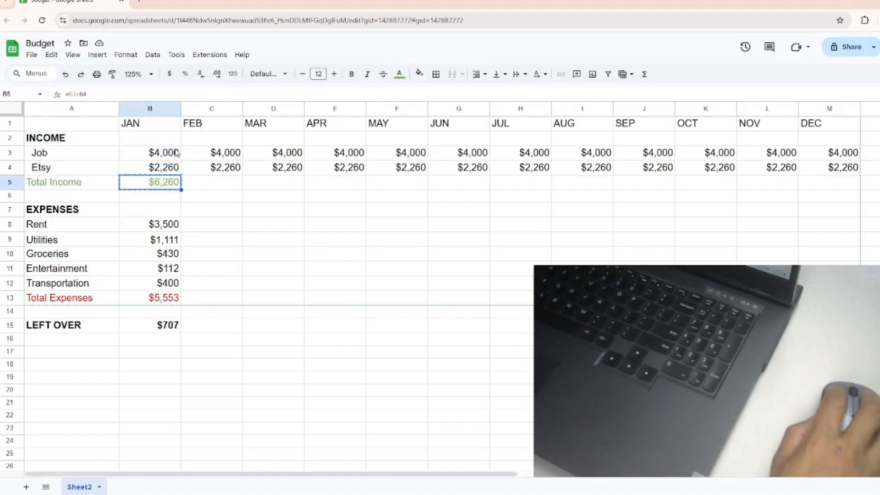
{"action": "left_click", "coordinate": [212, 190]}
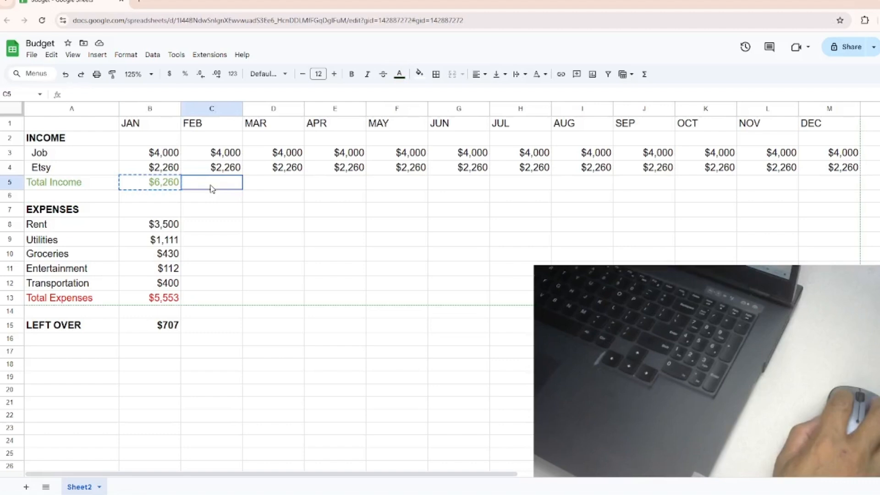
{"action": "left_click_drag", "start_coordinate": [247, 189], "coordinate": [811, 188]}
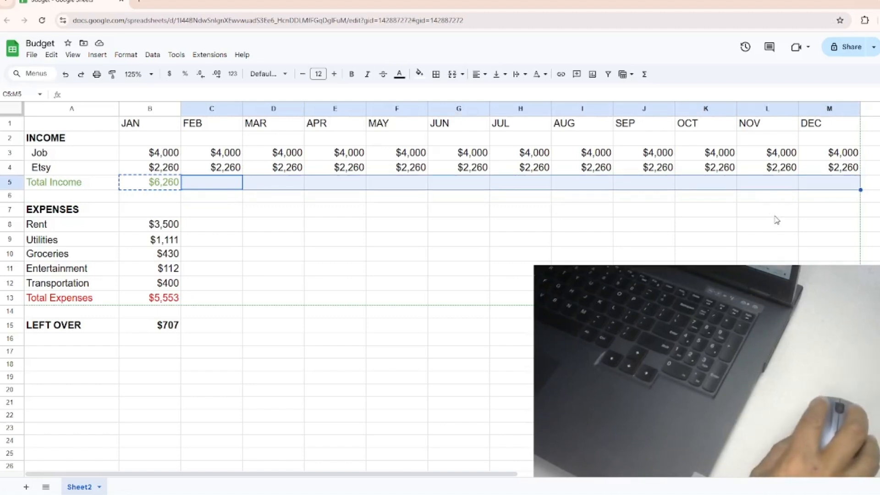
{"action": "left_click", "coordinate": [52, 55]}
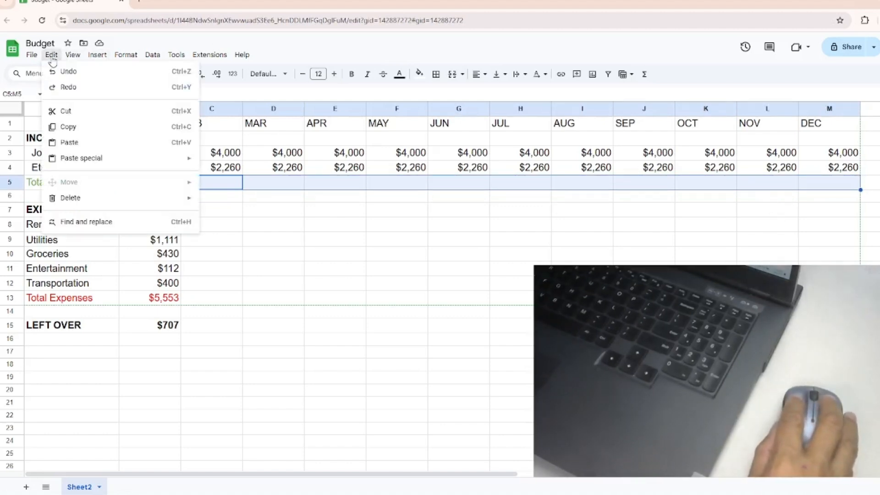
{"action": "left_click", "coordinate": [68, 143]}
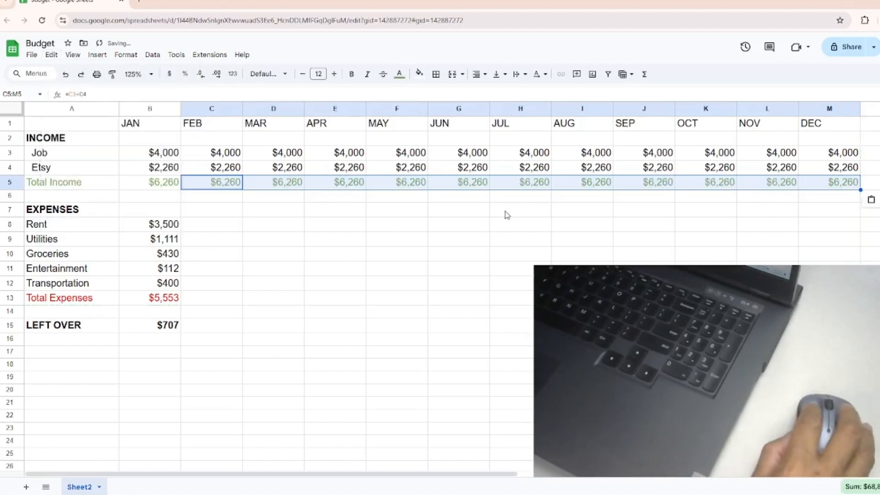
{"action": "left_click", "coordinate": [418, 203]}
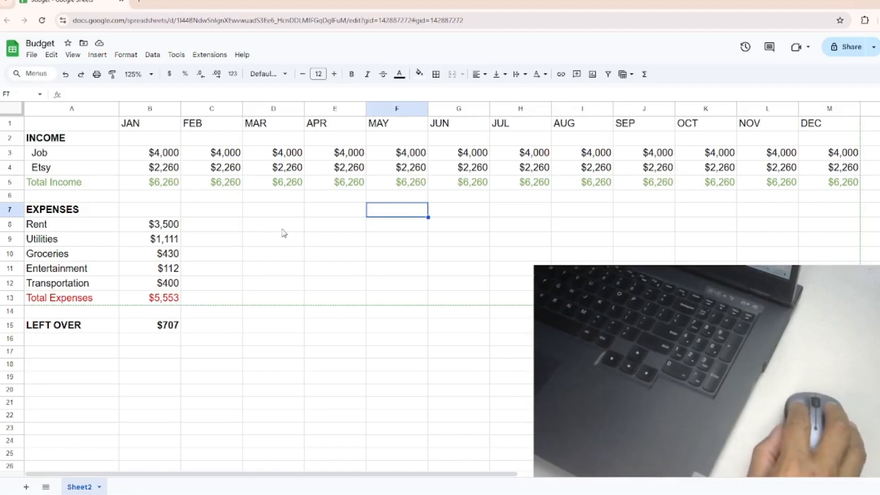
Compare the Total Income formulas for January in B5 and February in C5 at a larger magnification
{"action": "left_click", "coordinate": [170, 184]}
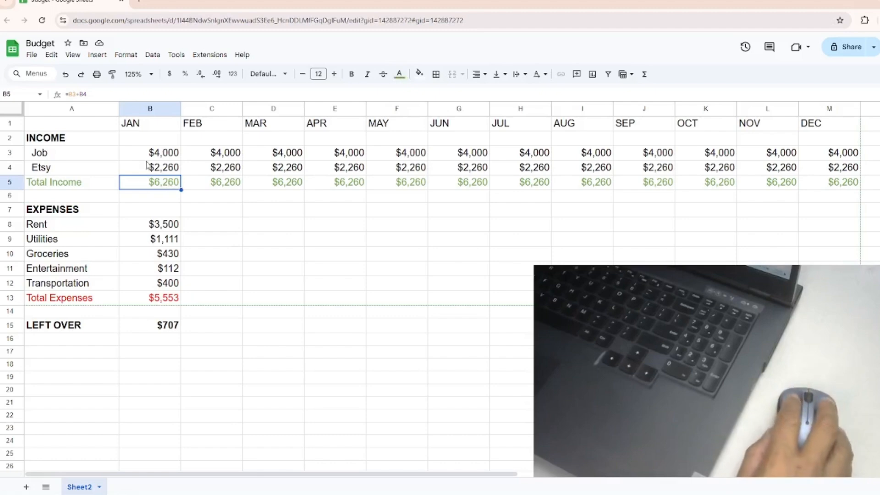
{"action": "key", "text": "ctrl+plus"}
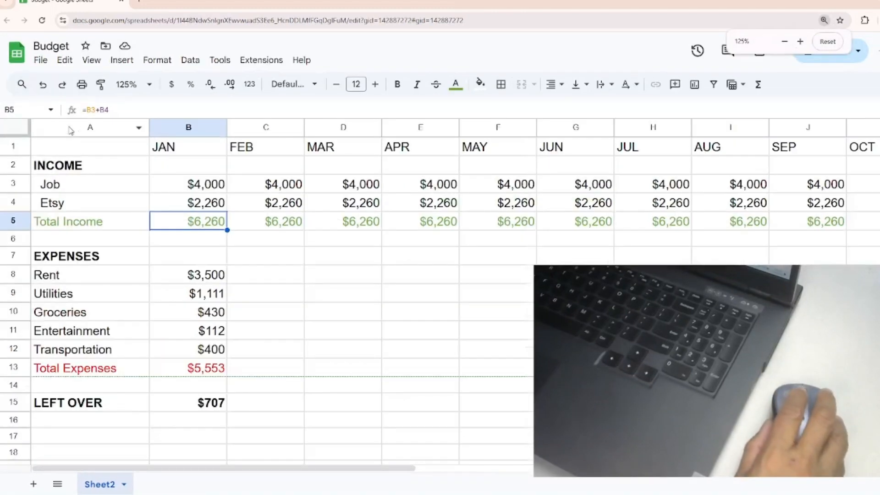
{"action": "key", "text": "ctrl+plus"}
{"action": "key", "text": "ctrl+plus"}
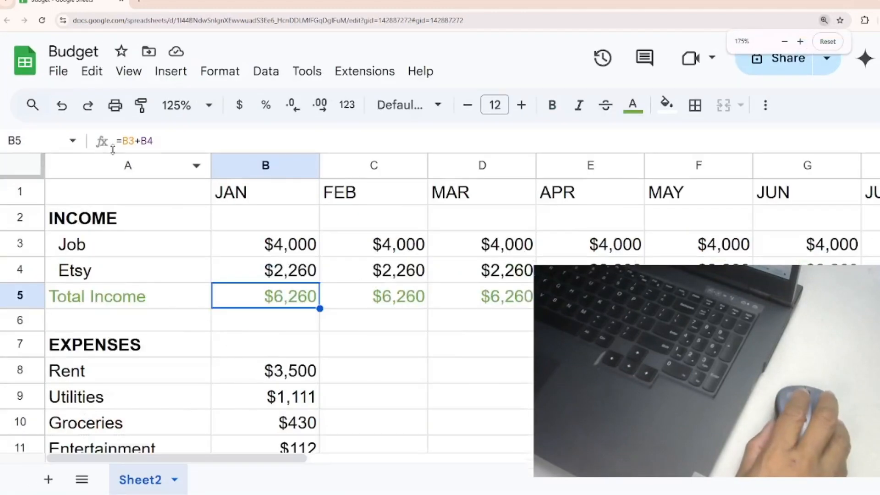
{"action": "key", "text": "ctrl+plus"}
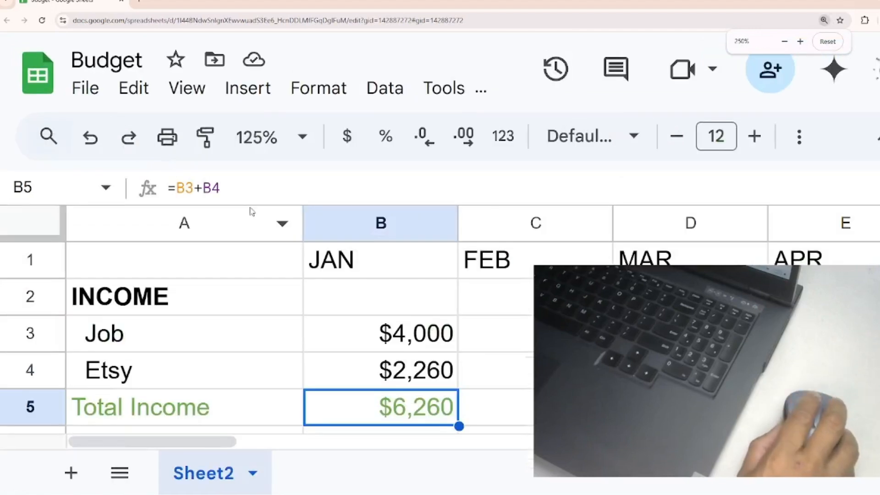
{"action": "left_click", "coordinate": [532, 408]}
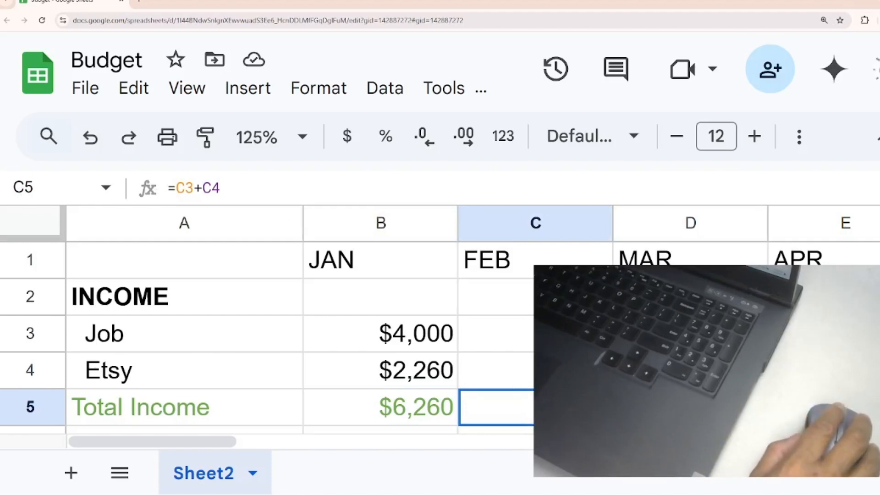
In the Google Docs document, copy the text "Technology is" and paste it onto each of the two lines below
{"action": "left_click_drag", "start_coordinate": [262, 197], "coordinate": [20, 183]}
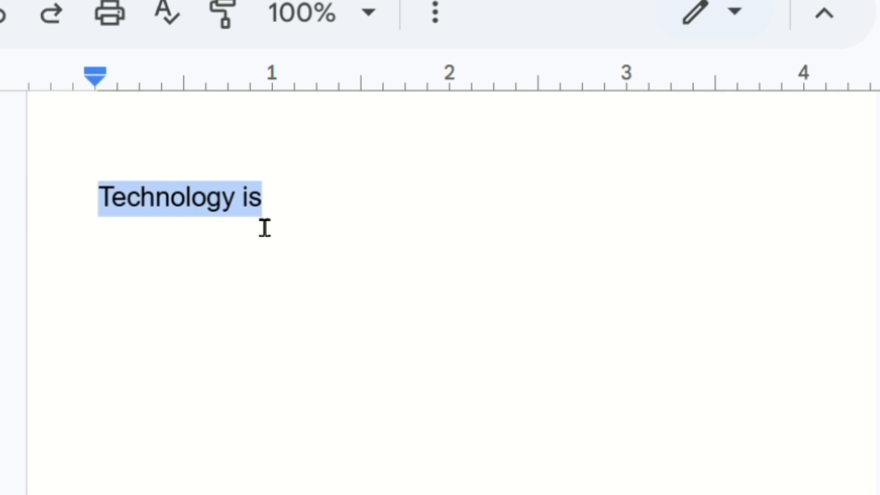
{"action": "right_click", "coordinate": [233, 214]}
{"action": "left_click", "coordinate": [303, 117]}
{"action": "left_click", "coordinate": [278, 244]}
{"action": "right_click", "coordinate": [241, 250]}
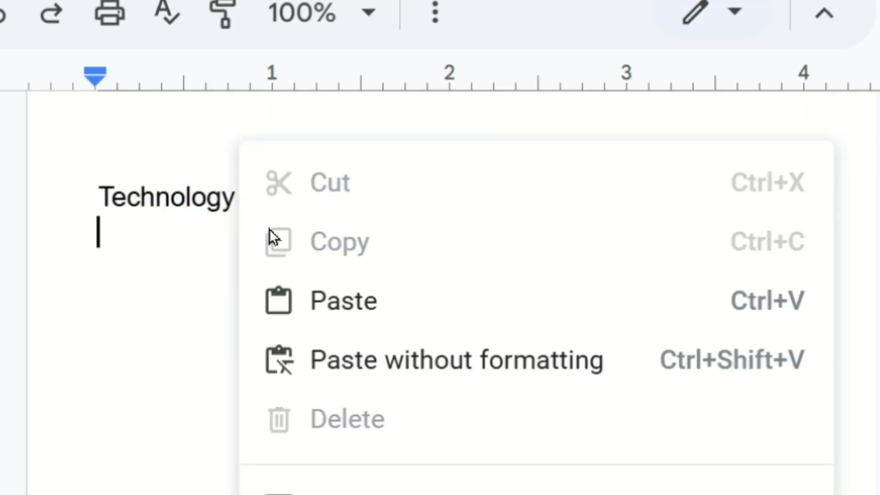
{"action": "left_click", "coordinate": [328, 322]}
{"action": "key", "text": "Return"}
{"action": "right_click", "coordinate": [215, 271]}
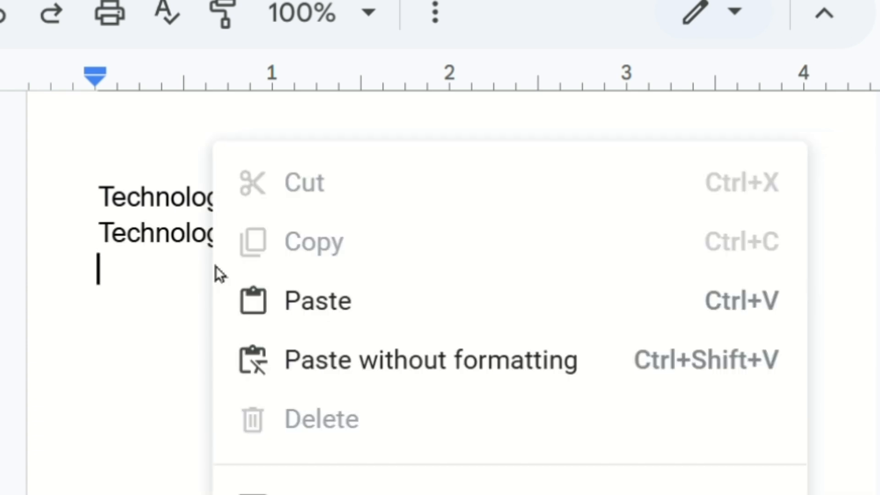
{"action": "left_click", "coordinate": [306, 314]}
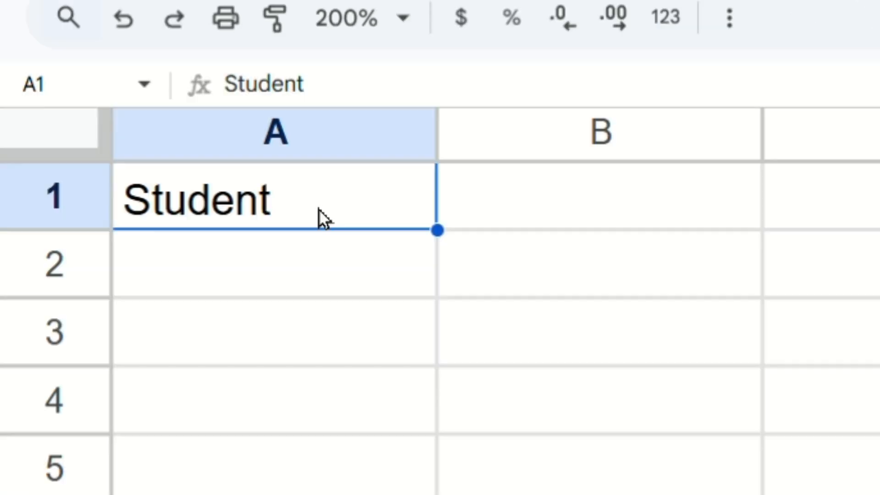
In the Google Sheets spreadsheet, copy "Student" from A1 and paste it into A2, A3 and A4
{"action": "right_click", "coordinate": [319, 218]}
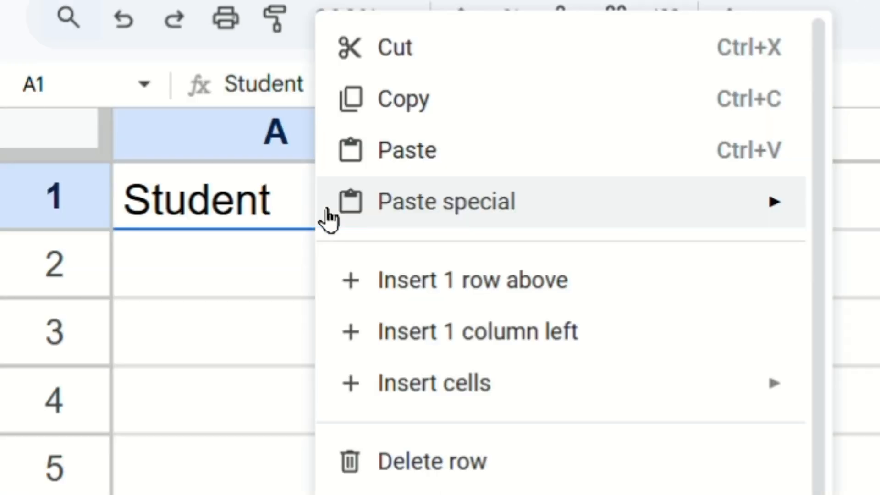
{"action": "left_click", "coordinate": [435, 110]}
{"action": "left_click", "coordinate": [316, 291]}
{"action": "right_click", "coordinate": [318, 291]}
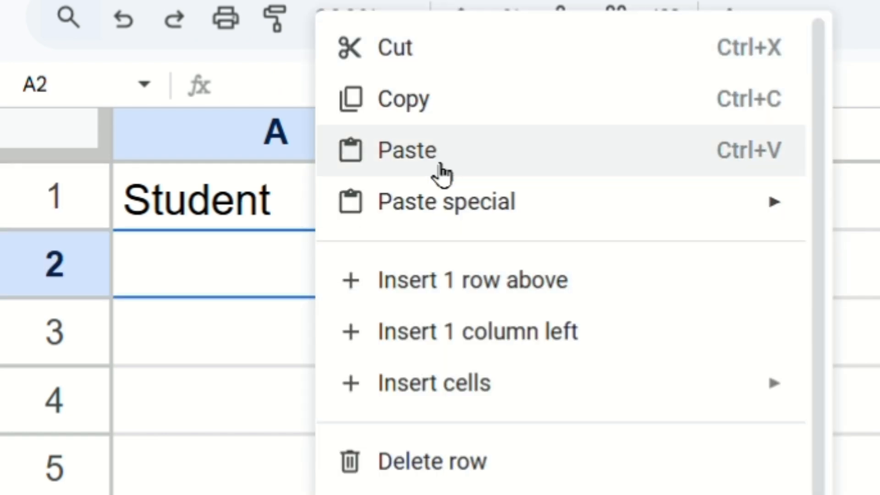
{"action": "left_click", "coordinate": [442, 173]}
{"action": "left_click", "coordinate": [356, 342]}
{"action": "right_click", "coordinate": [355, 342]}
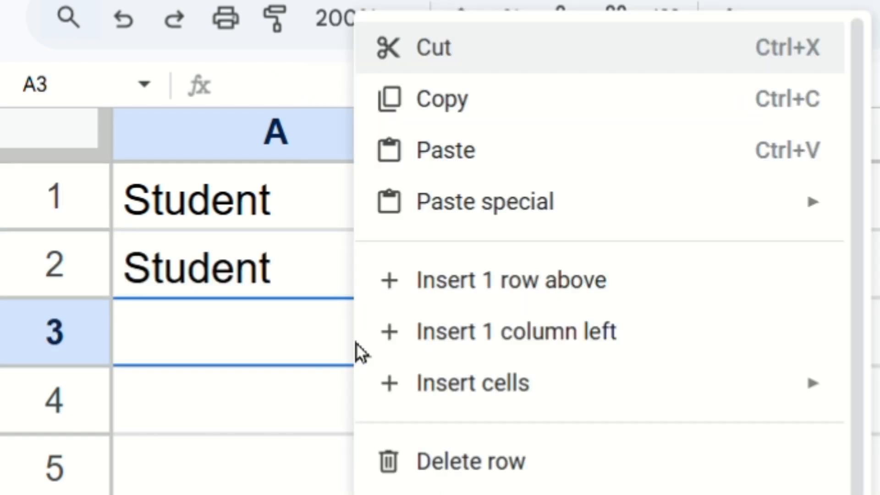
{"action": "left_click", "coordinate": [436, 167]}
{"action": "left_click", "coordinate": [346, 414]}
{"action": "right_click", "coordinate": [345, 412]}
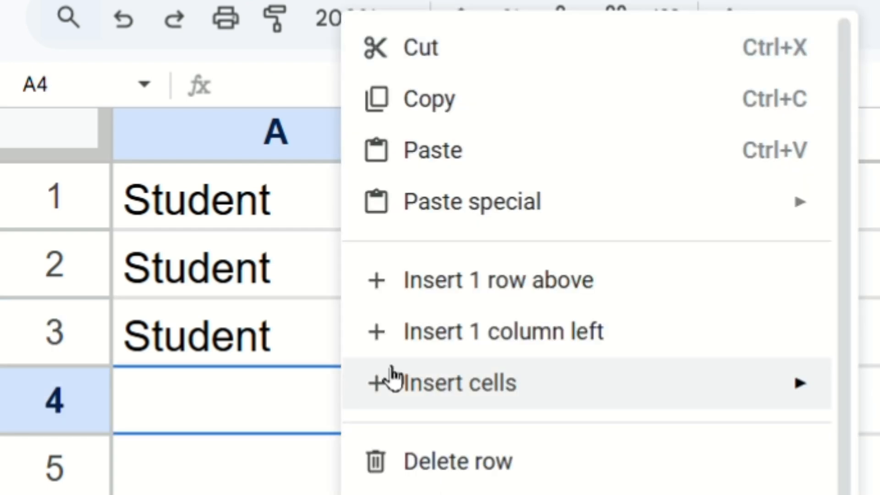
{"action": "left_click", "coordinate": [450, 153]}
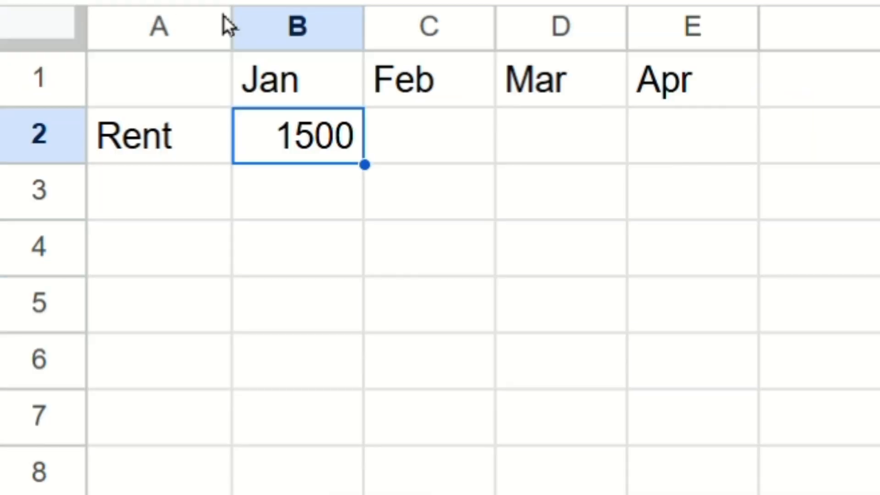
Copy the January Rent value of 1500 from B2 into the February, March and April cells, C2 to E2
{"action": "right_click", "coordinate": [301, 146]}
{"action": "left_click", "coordinate": [392, 28]}
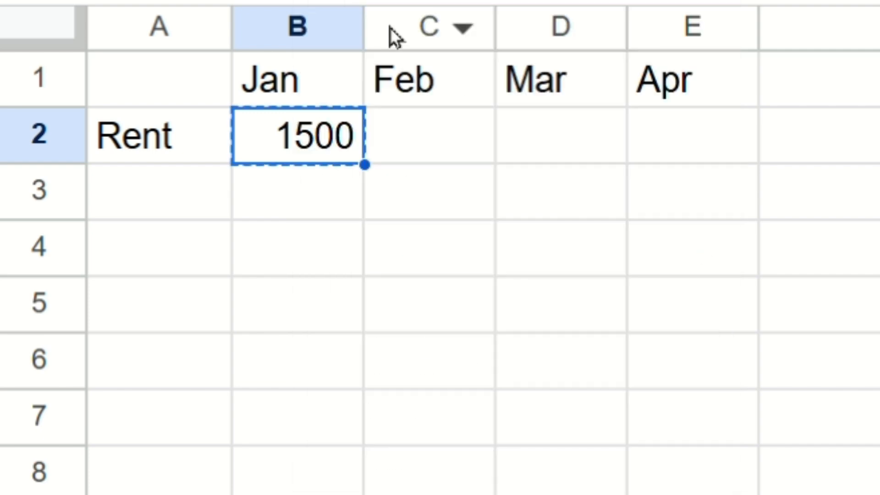
{"action": "left_click", "coordinate": [426, 146]}
{"action": "right_click", "coordinate": [426, 144]}
{"action": "left_click", "coordinate": [514, 64]}
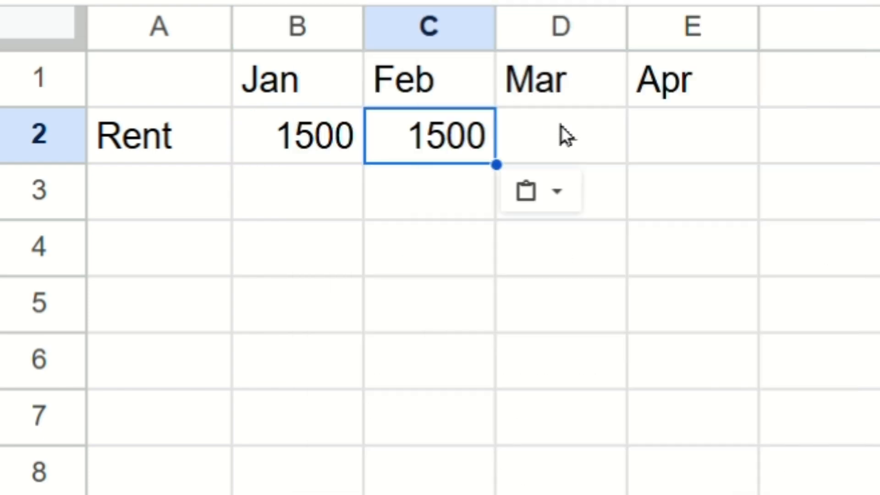
{"action": "right_click", "coordinate": [558, 137]}
{"action": "left_click", "coordinate": [579, 63]}
{"action": "right_click", "coordinate": [653, 137]}
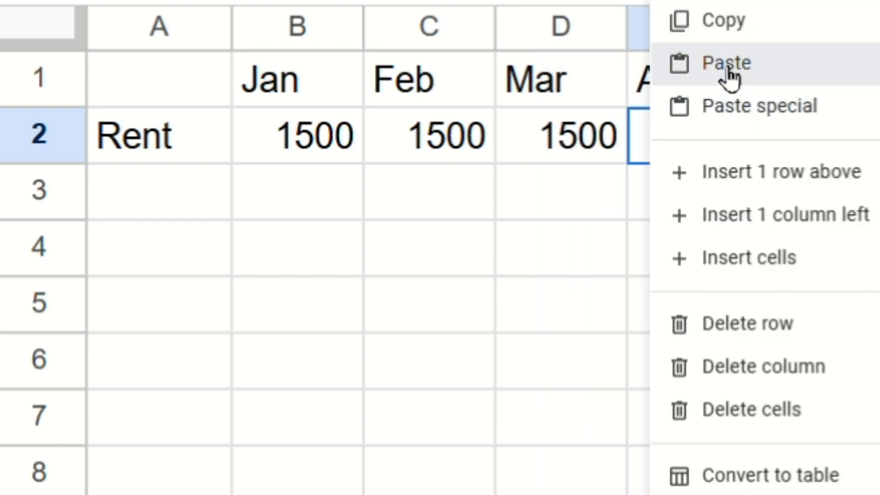
{"action": "left_click", "coordinate": [677, 71]}
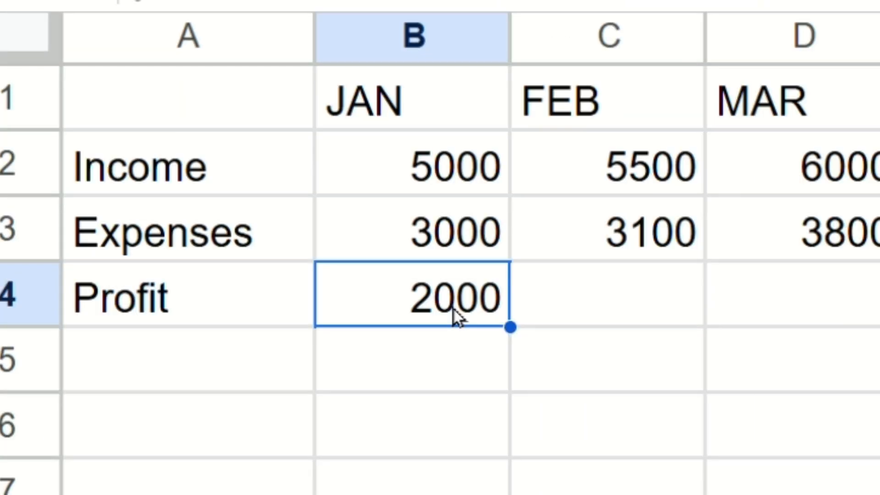
Copy the January Profit formula from B4 into the February Profit cell, C4
{"action": "right_click", "coordinate": [454, 310]}
{"action": "left_click", "coordinate": [564, 16]}
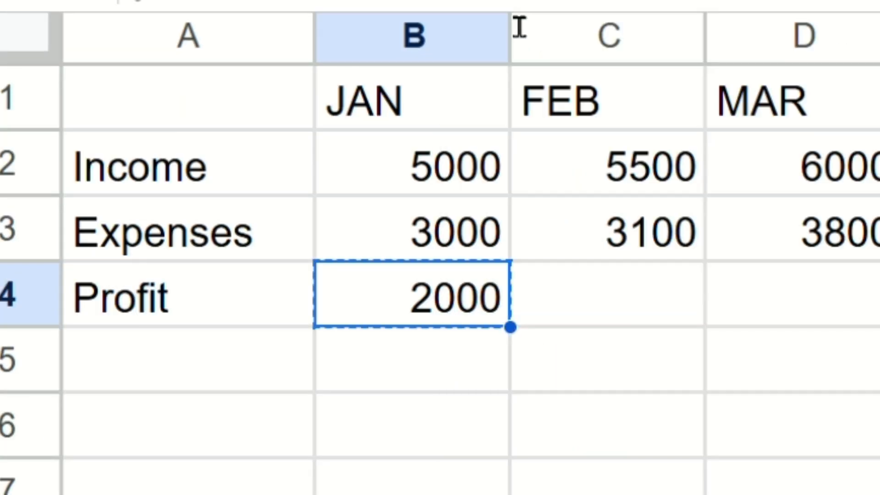
{"action": "left_click", "coordinate": [561, 293]}
{"action": "right_click", "coordinate": [560, 293]}
{"action": "left_click", "coordinate": [650, 68]}
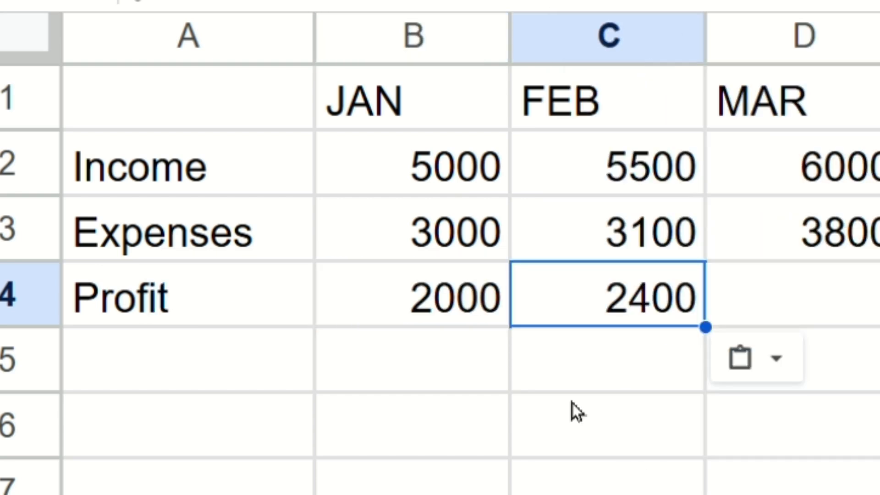
Compare the cell references in the January Profit formula in B4 with those in the February Profit formula in C4
{"action": "left_click", "coordinate": [467, 301]}
{"action": "left_click", "coordinate": [217, 13]}
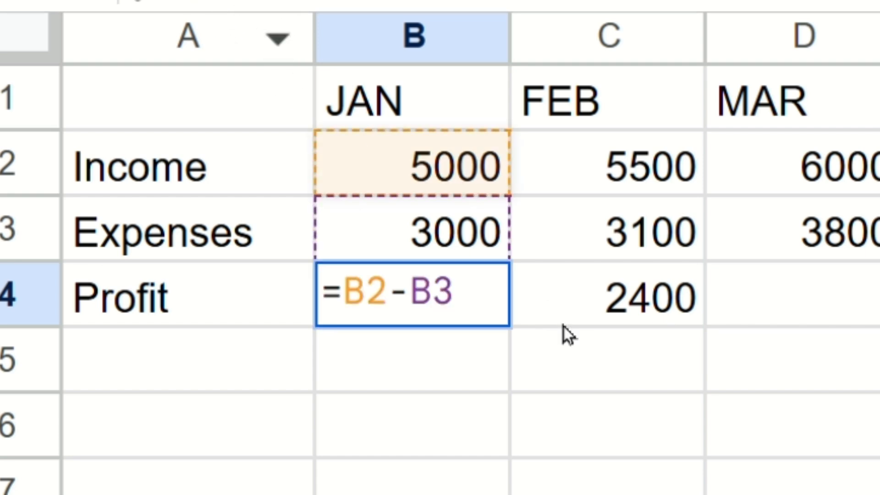
{"action": "left_click", "coordinate": [593, 307]}
{"action": "left_click", "coordinate": [223, 18]}
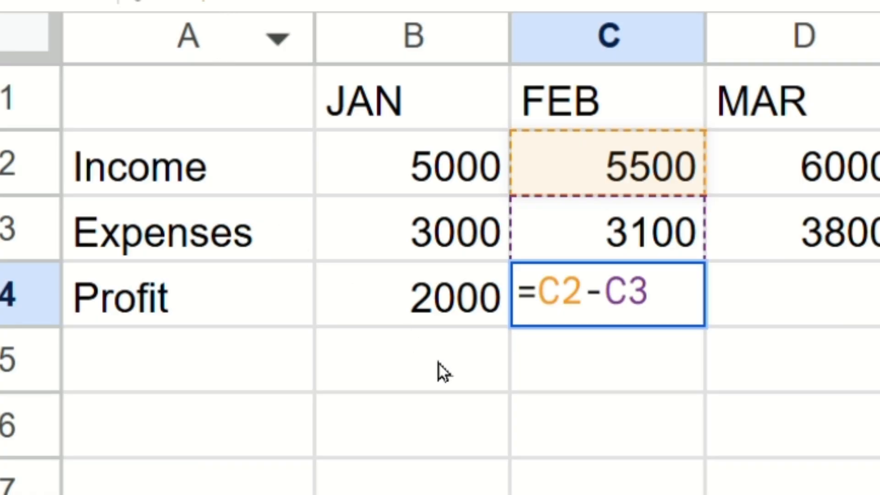
{"action": "key", "text": "Return"}
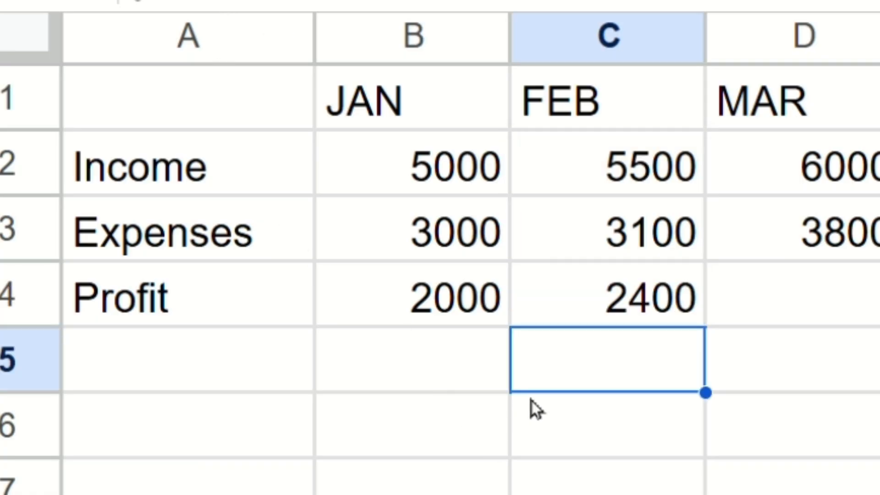
Copy the February Profit formula from C4 into the March Profit cell, D4
{"action": "left_click", "coordinate": [608, 299]}
{"action": "right_click", "coordinate": [608, 299]}
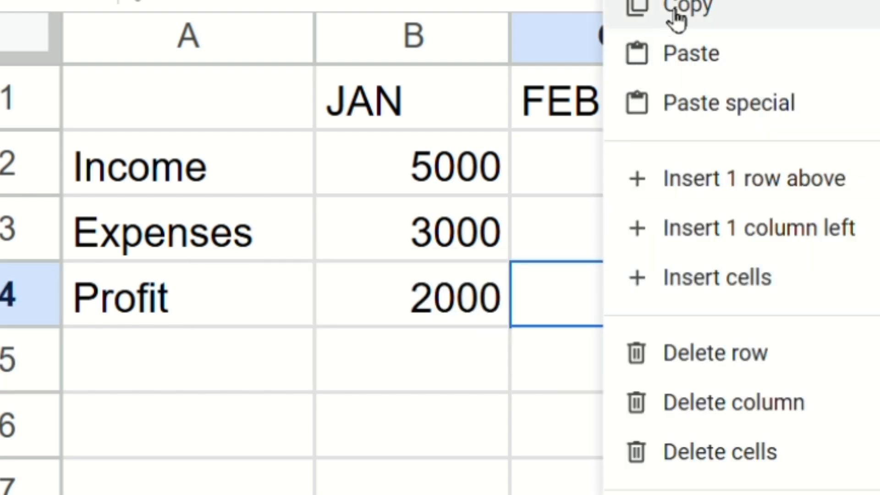
{"action": "left_click", "coordinate": [676, 18]}
{"action": "left_click", "coordinate": [747, 289]}
{"action": "right_click", "coordinate": [747, 282]}
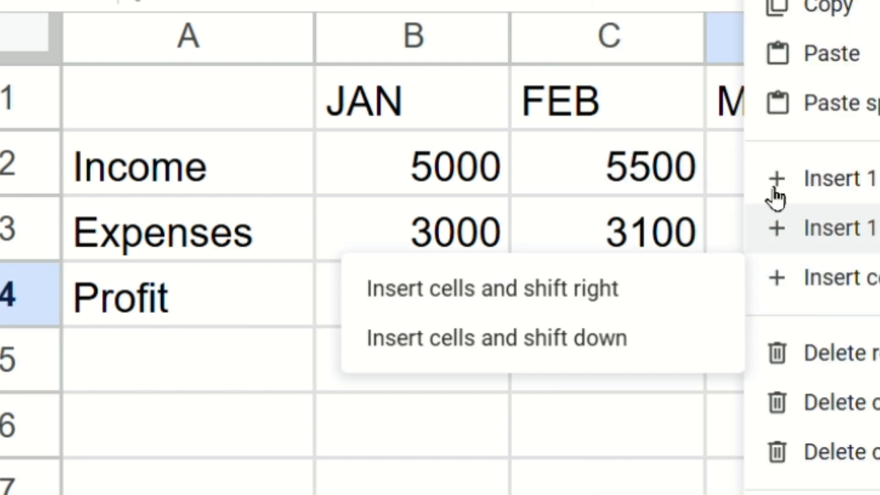
{"action": "left_click", "coordinate": [787, 62]}
{"action": "left_click", "coordinate": [782, 419]}
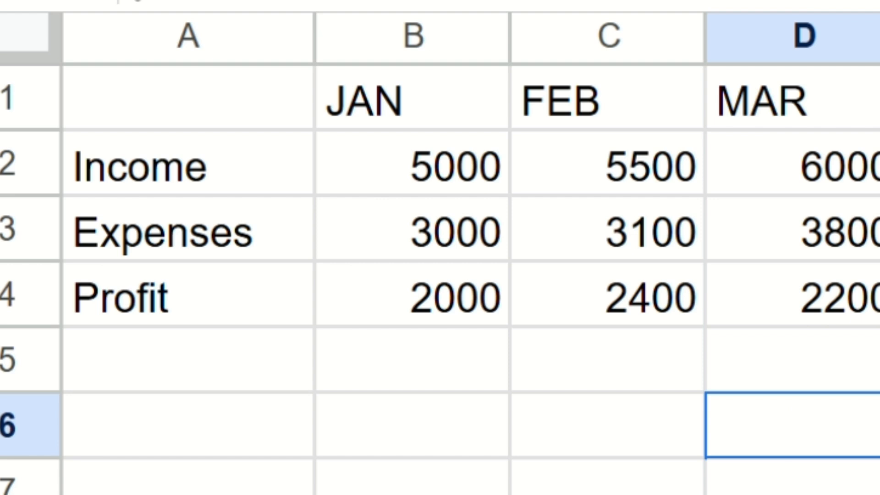
Examine the cell references in the March, February and January Profit formulas in D4, C4 and B4
{"action": "left_click", "coordinate": [809, 301]}
{"action": "key", "text": "F2"}
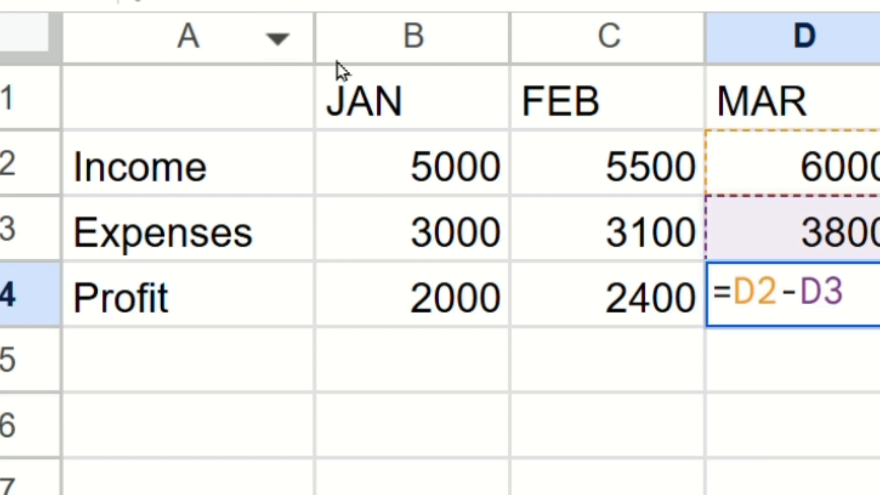
{"action": "left_click", "coordinate": [568, 292]}
{"action": "left_click", "coordinate": [324, 6]}
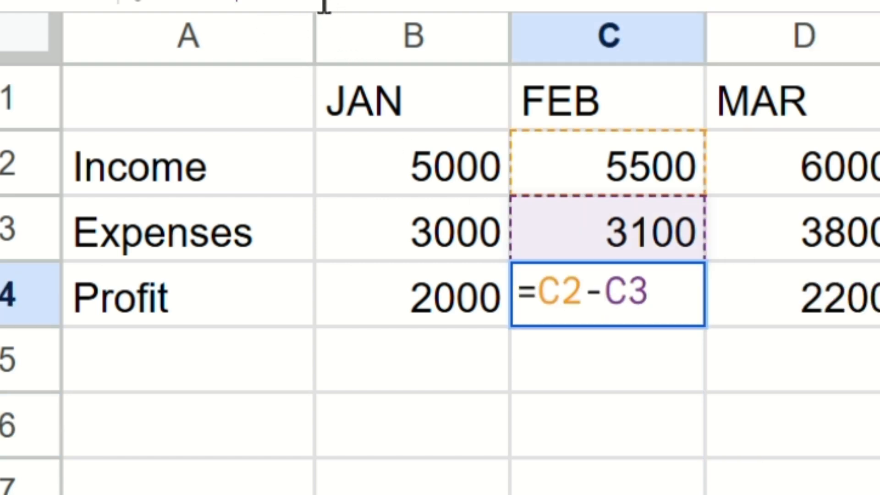
{"action": "left_click", "coordinate": [429, 289]}
{"action": "left_click", "coordinate": [282, 16]}
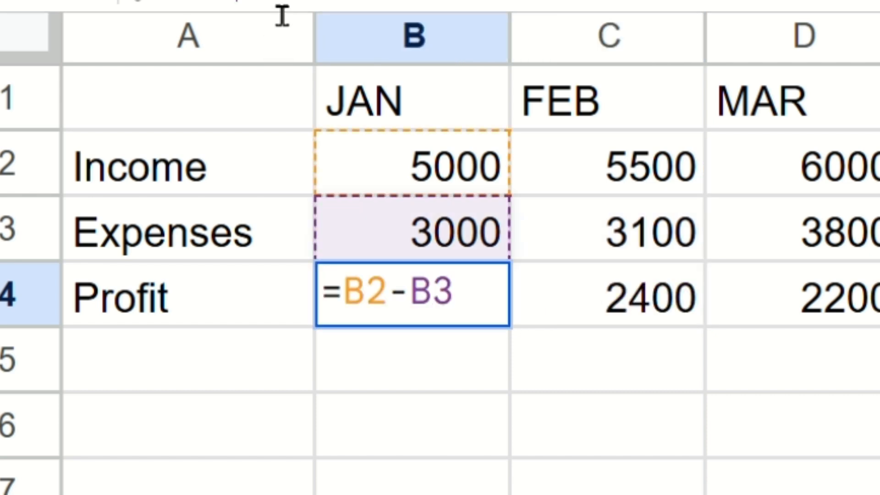
{"action": "left_click", "coordinate": [442, 378]}
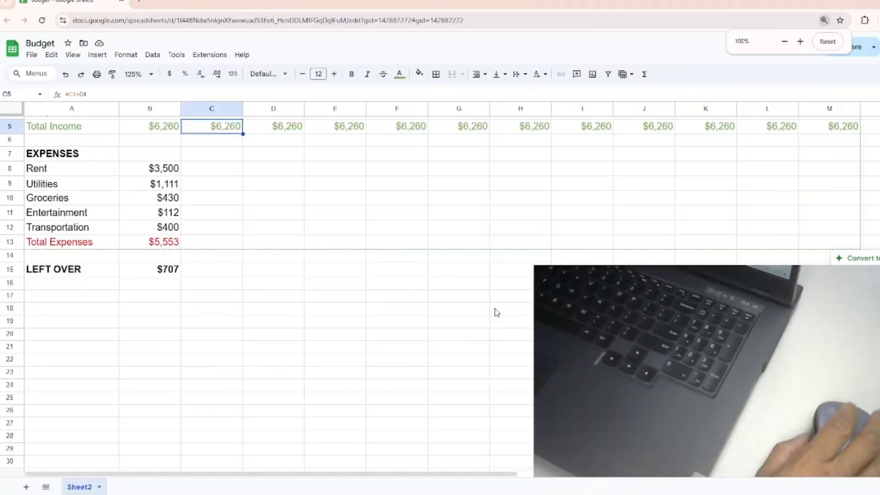
In the Budget spreadsheet, inspect the Total Income formulas for March and April in D5 and E5
{"action": "scroll", "coordinate": [497, 313], "scroll_direction": "up", "scroll_amount": 2}
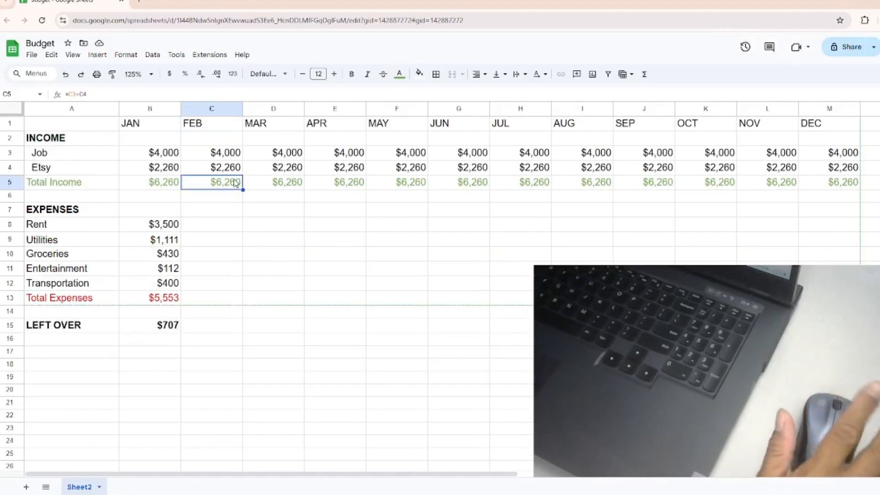
{"action": "left_click", "coordinate": [278, 183]}
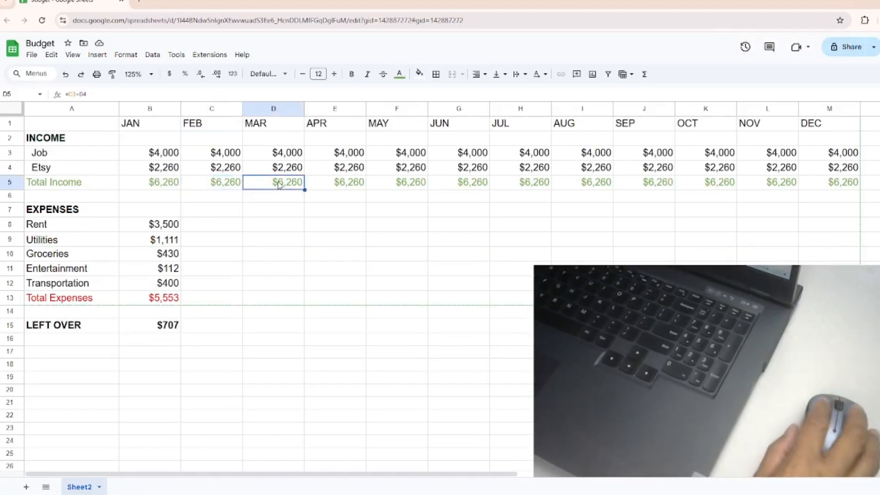
{"action": "left_click", "coordinate": [336, 182]}
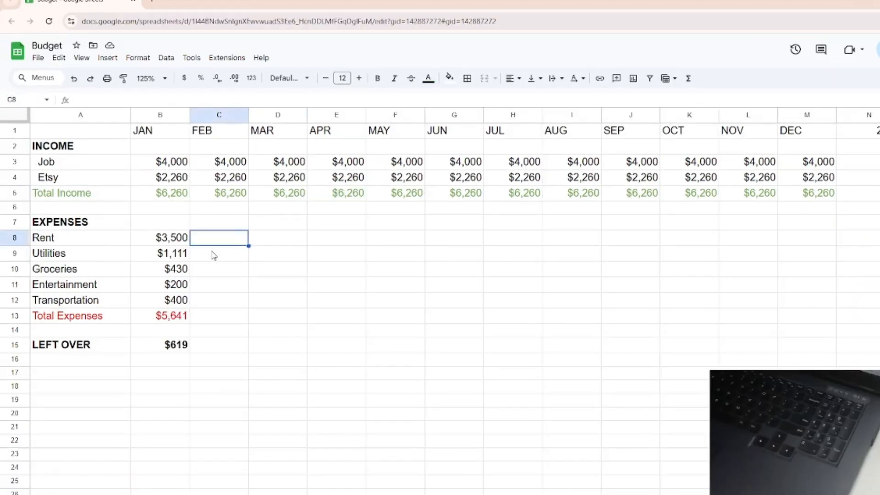
Copy the January Rent value of 3500 and Utilities value of 1111 into February through December, columns C to M
{"action": "left_click", "coordinate": [182, 243]}
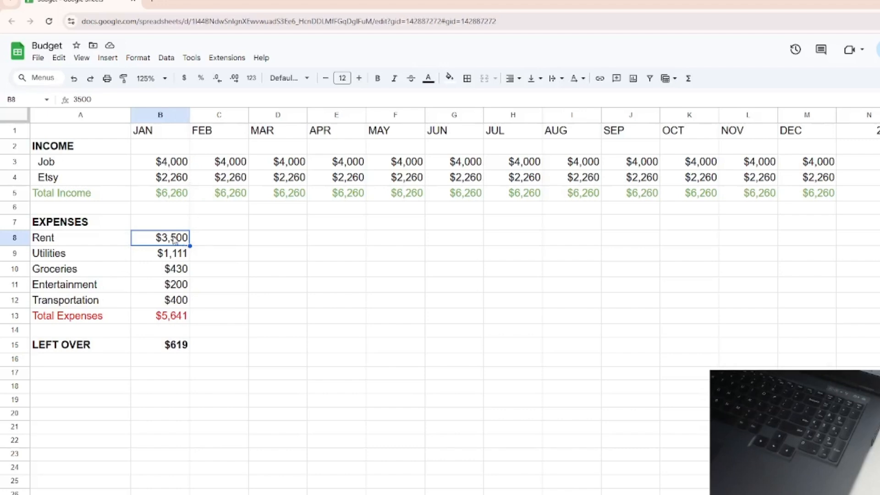
{"action": "key", "text": "ctrl+c"}
{"action": "left_click_drag", "start_coordinate": [219, 237], "coordinate": [807, 238]}
{"action": "key", "text": "ctrl+v"}
{"action": "left_click", "coordinate": [59, 57]}
{"action": "left_click", "coordinate": [73, 152]}
Copy the January Groceries value of 430 from B10 into February through December, C10 to M10
{"action": "left_click", "coordinate": [160, 269]}
{"action": "left_click", "coordinate": [59, 57]}
{"action": "left_click", "coordinate": [73, 135]}
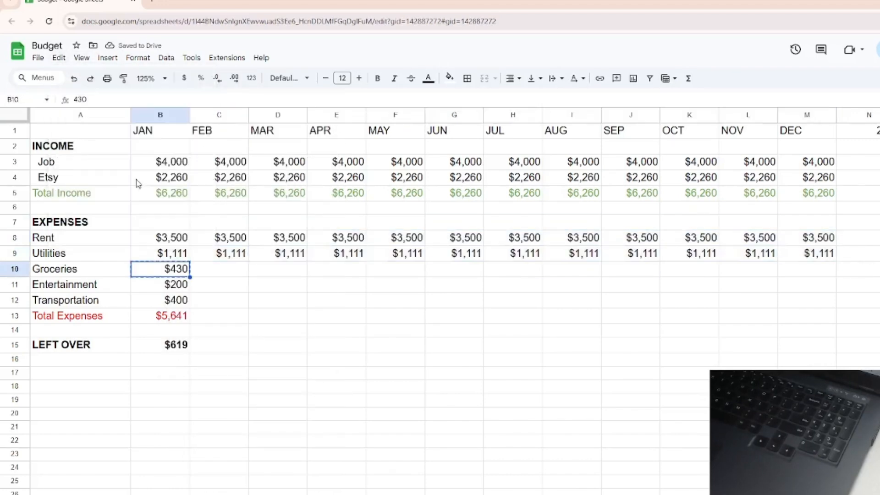
{"action": "left_click_drag", "start_coordinate": [219, 269], "coordinate": [810, 270]}
{"action": "left_click", "coordinate": [59, 58]}
{"action": "left_click", "coordinate": [73, 152]}
Fill Entertainment with 200 and Transportation with 400 for February through December by copying the January values across rows 11 and 12
{"action": "left_click_drag", "start_coordinate": [218, 300], "coordinate": [810, 300]}
{"action": "left_click", "coordinate": [59, 58]}
{"action": "left_click", "coordinate": [73, 135]}
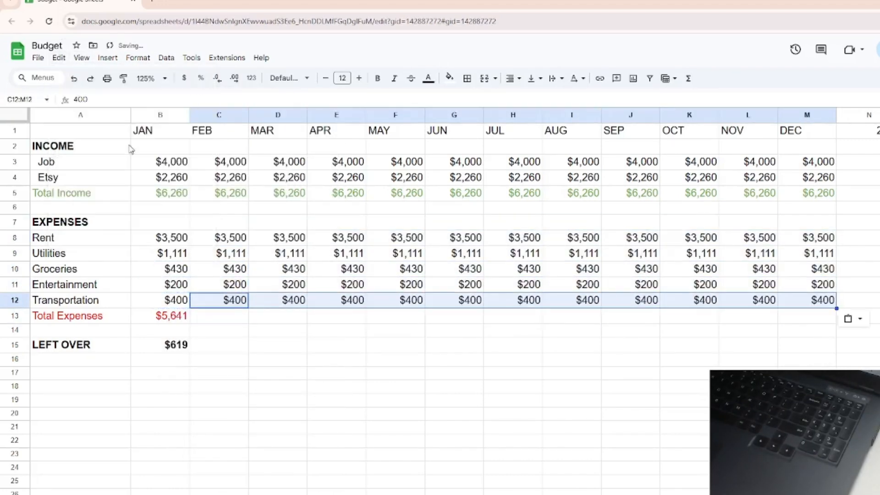
{"action": "left_click", "coordinate": [362, 272]}
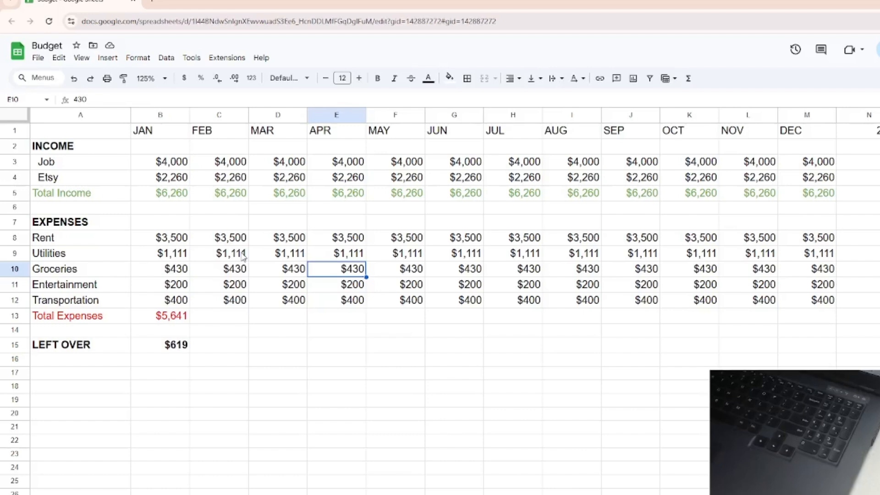
Set the Utilities amounts to 1200 for February, 1250 for March and 1000 for April
{"action": "left_click", "coordinate": [218, 257]}
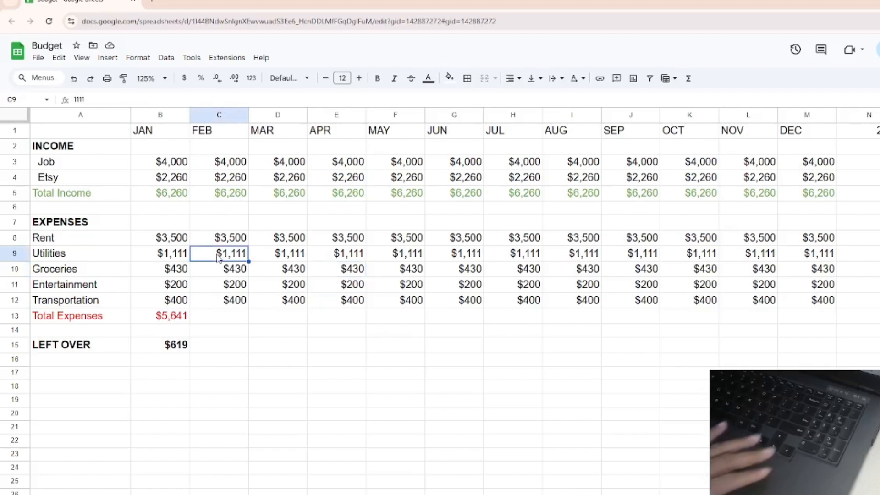
{"action": "type", "text": "1200"}
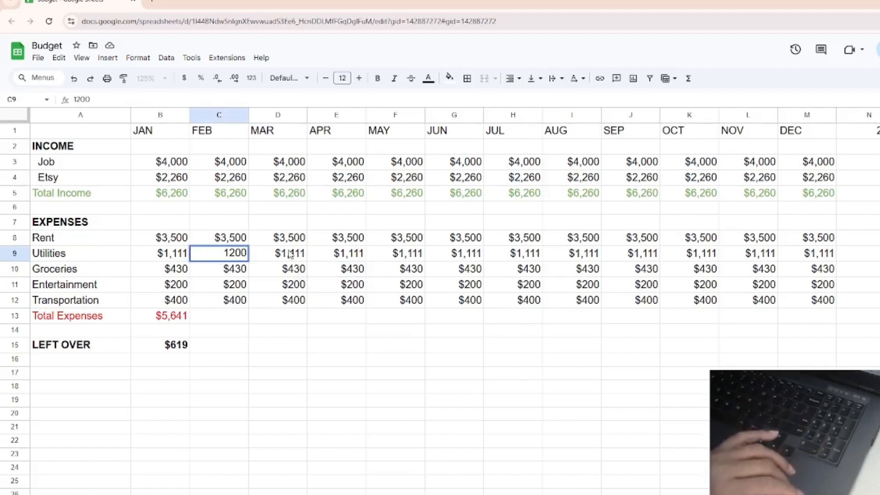
{"action": "key", "text": "Tab"}
{"action": "type", "text": "1300"}
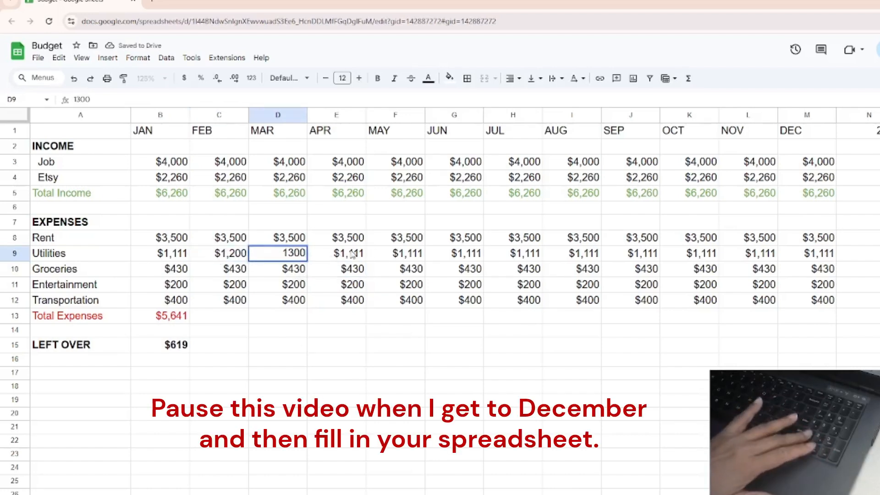
{"action": "key", "text": "BackSpace"}
{"action": "key", "text": "BackSpace"}
{"action": "key", "text": "BackSpace"}
{"action": "key", "text": "Return"}
{"action": "left_click", "coordinate": [280, 255]}
{"action": "type", "text": "1250"}
{"action": "key", "text": "Tab"}
{"action": "type", "text": "1000"}
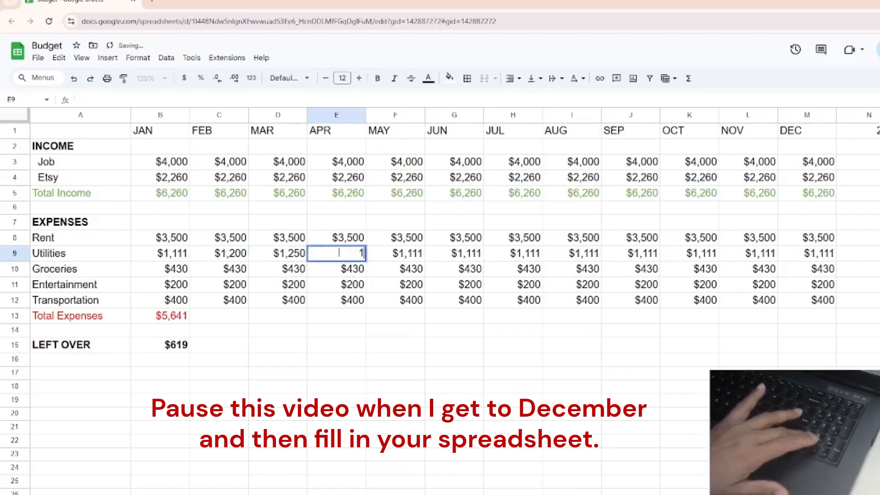
{"action": "key", "text": "Tab"}
Set the Utilities amounts to 900 for May, 810 for June, 700 for July and 650 for August
{"action": "type", "text": "900"}
{"action": "key", "text": "Tab"}
{"action": "type", "text": "810"}
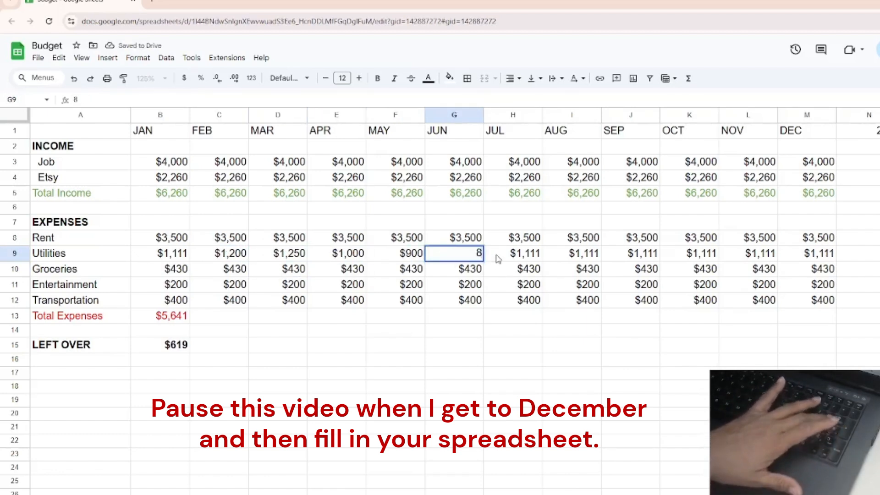
{"action": "key", "text": "Tab"}
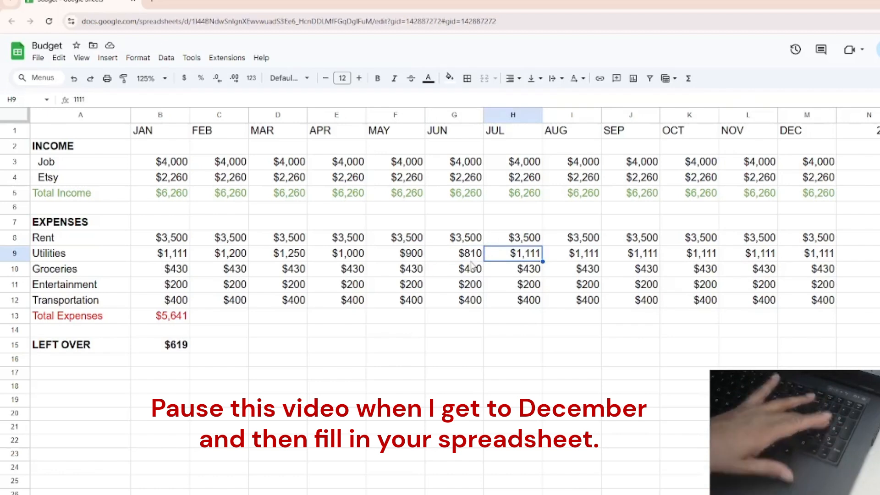
{"action": "type", "text": "700"}
{"action": "key", "text": "Tab"}
{"action": "type", "text": "650"}
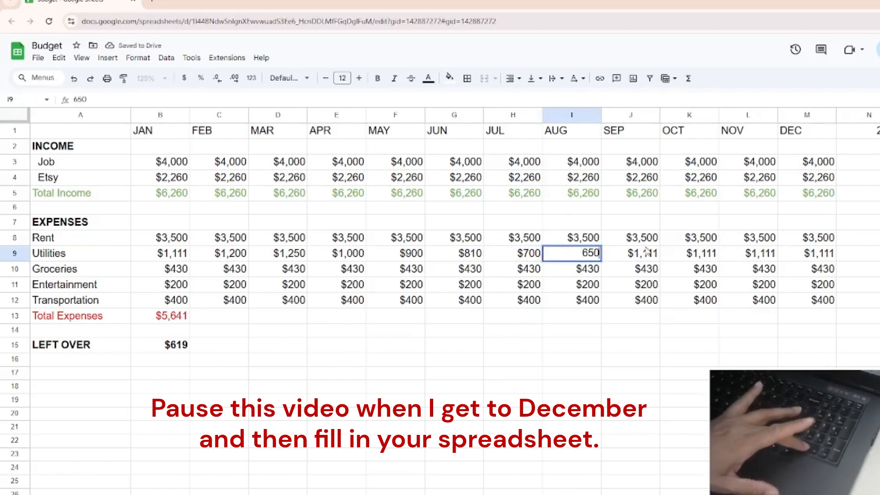
{"action": "key", "text": "Tab"}
Set the Utilities amounts to 690 for September, 700 for October, 850 for November and 945 for December
{"action": "type", "text": "690"}
{"action": "key", "text": "Tab"}
{"action": "type", "text": "750"}
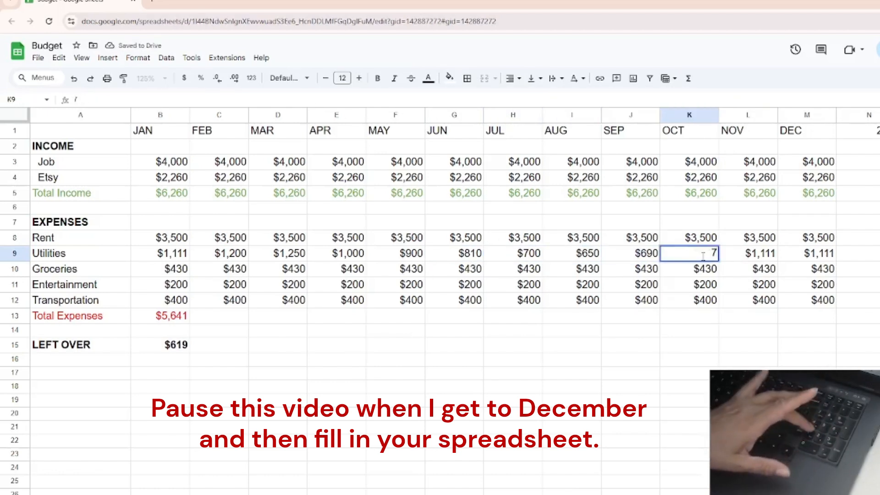
{"action": "key", "text": "BackSpace"}
{"action": "key", "text": "BackSpace"}
{"action": "key", "text": "BackSpace"}
{"action": "type", "text": "700"}
{"action": "key", "text": "Tab"}
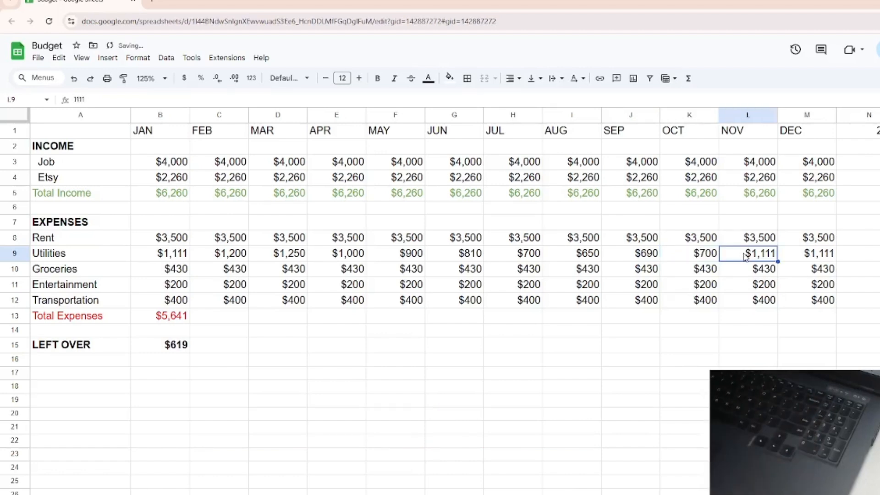
{"action": "type", "text": "850"}
{"action": "key", "text": "Tab"}
{"action": "type", "text": "945"}
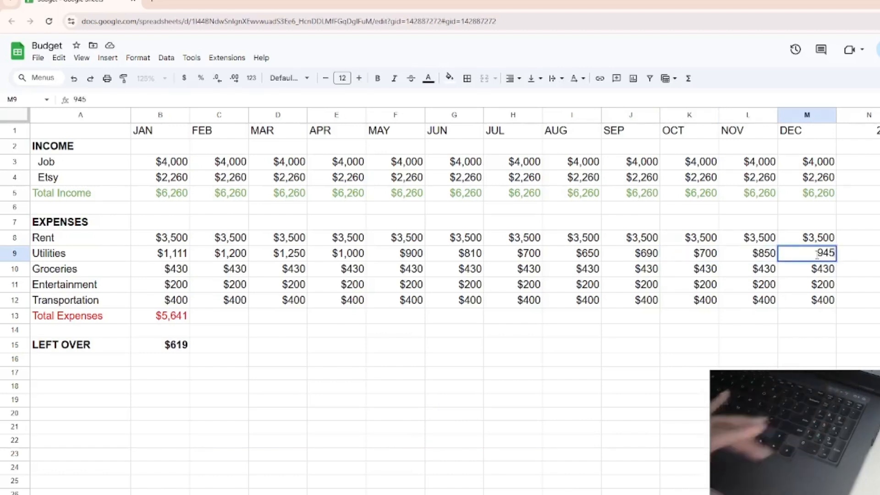
{"action": "key", "text": "Return"}
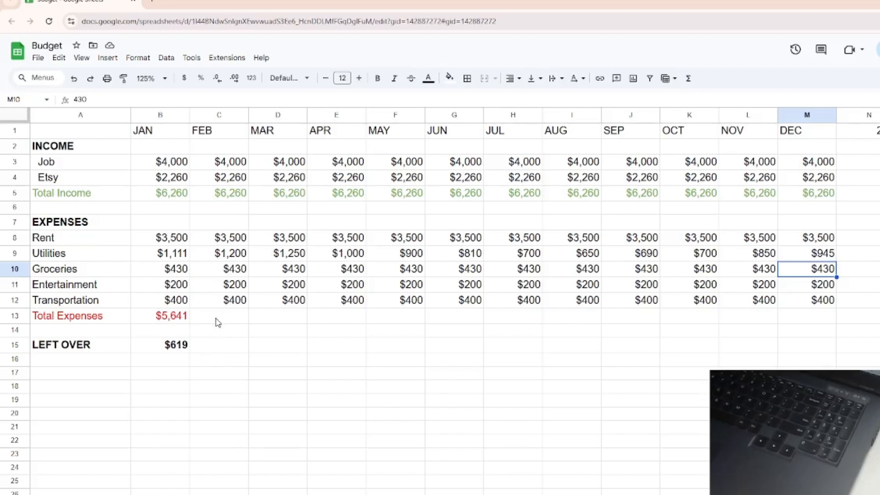
Examine the January Total Expenses formula in B13 at an enlarged size to see which cells it adds
{"action": "left_click", "coordinate": [175, 323]}
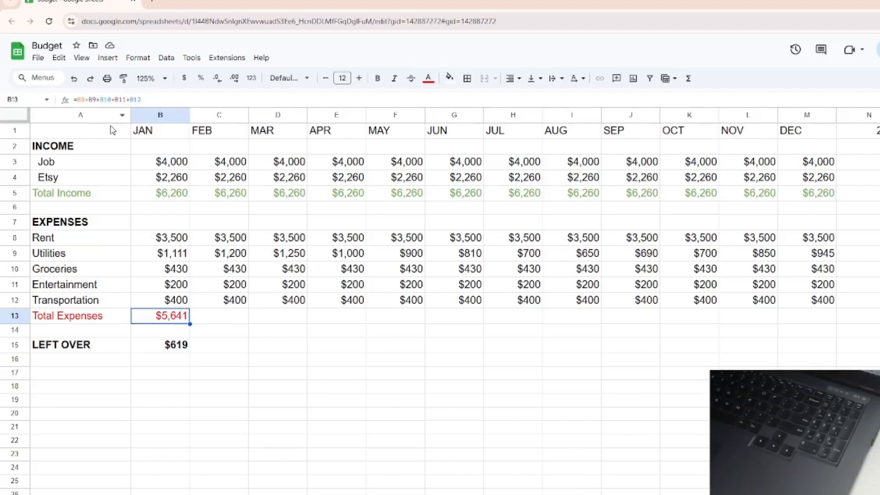
{"action": "key", "text": "ctrl+plus"}
{"action": "key", "text": "ctrl+plus"}
{"action": "key", "text": "ctrl+plus"}
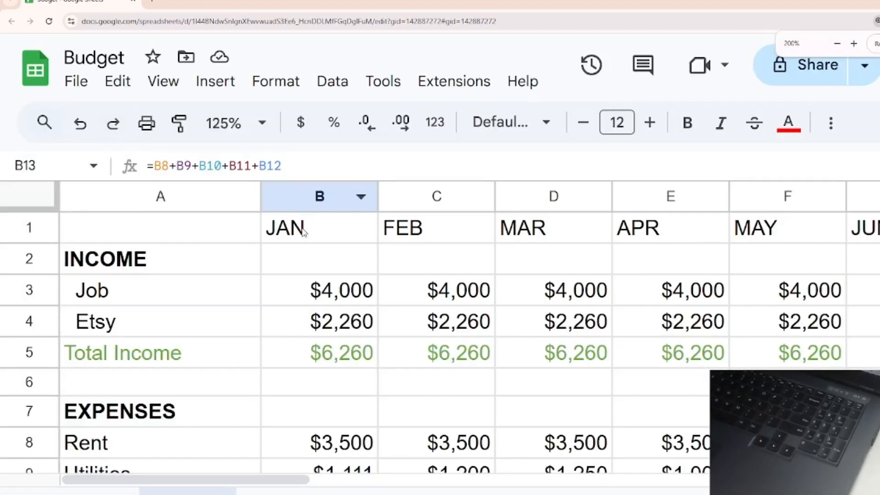
{"action": "scroll", "coordinate": [294, 229], "scroll_direction": "down", "scroll_amount": 1}
{"action": "scroll", "coordinate": [273, 247], "scroll_direction": "down", "scroll_amount": 3}
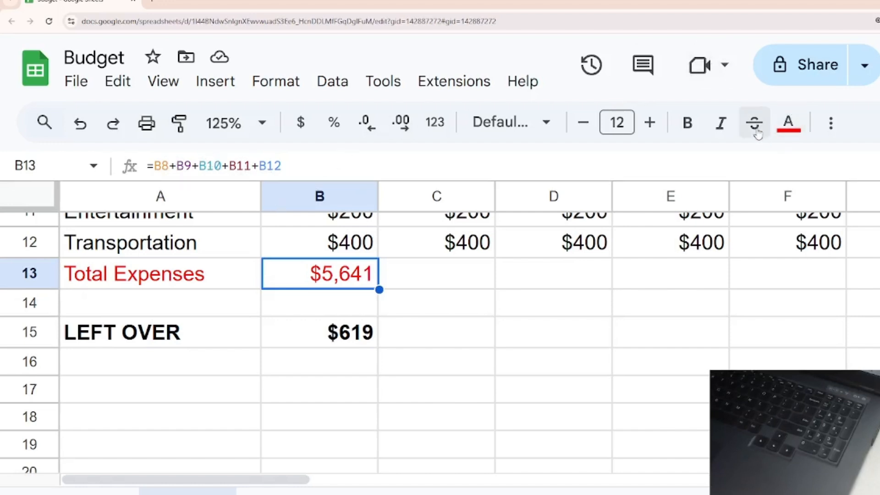
{"action": "scroll", "coordinate": [645, 222], "scroll_direction": "down", "scroll_amount": 4}
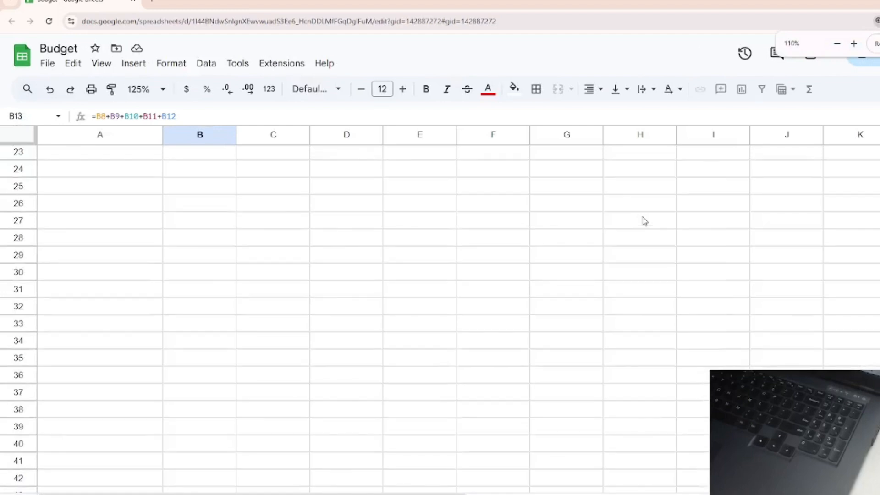
{"action": "scroll", "coordinate": [645, 221], "scroll_direction": "down", "scroll_amount": 1}
{"action": "scroll", "coordinate": [593, 226], "scroll_direction": "up", "scroll_amount": 7}
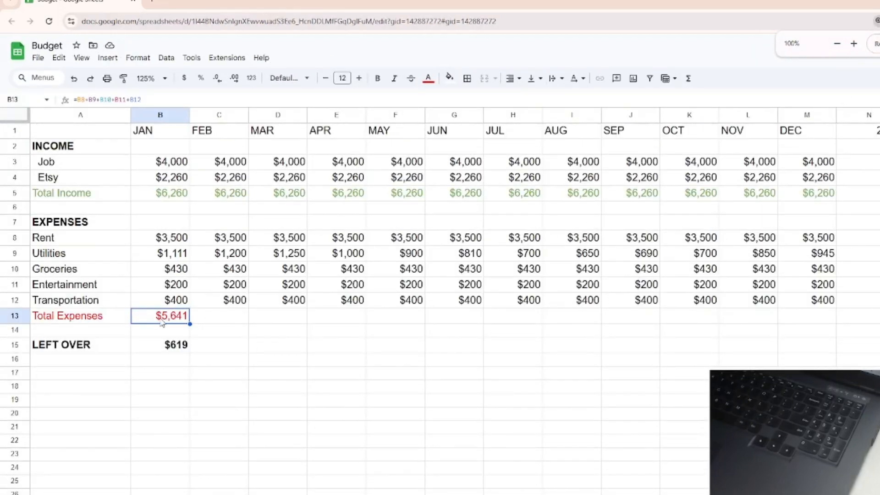
Copy the January Total Expenses formula from B13 into C13:M13 for February through December
{"action": "left_click", "coordinate": [59, 58]}
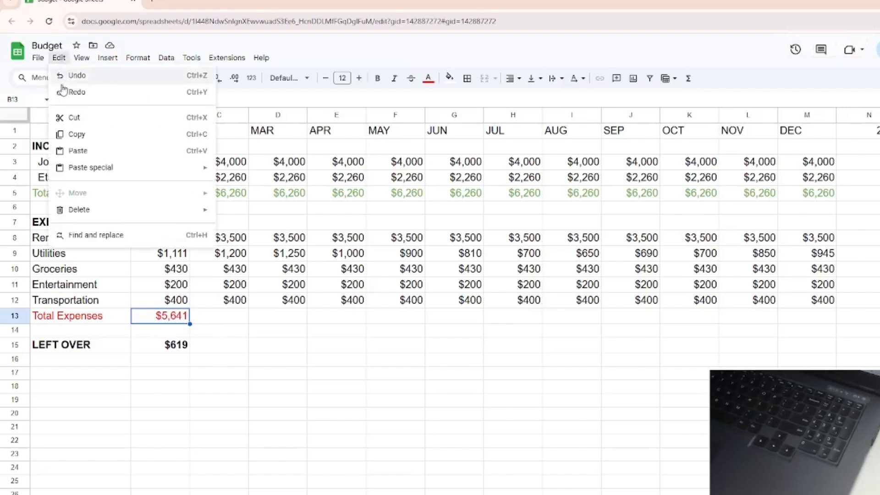
{"action": "left_click", "coordinate": [74, 134]}
{"action": "left_click", "coordinate": [217, 321]}
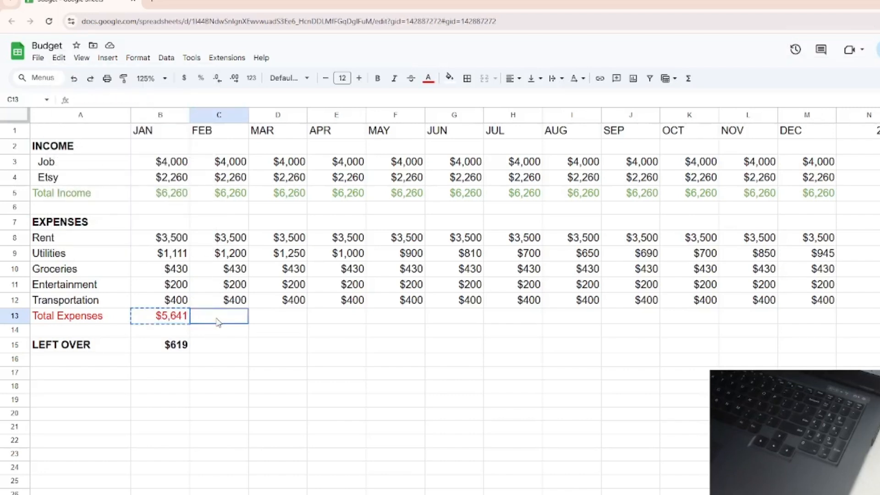
{"action": "left_click_drag", "start_coordinate": [217, 321], "coordinate": [807, 319]}
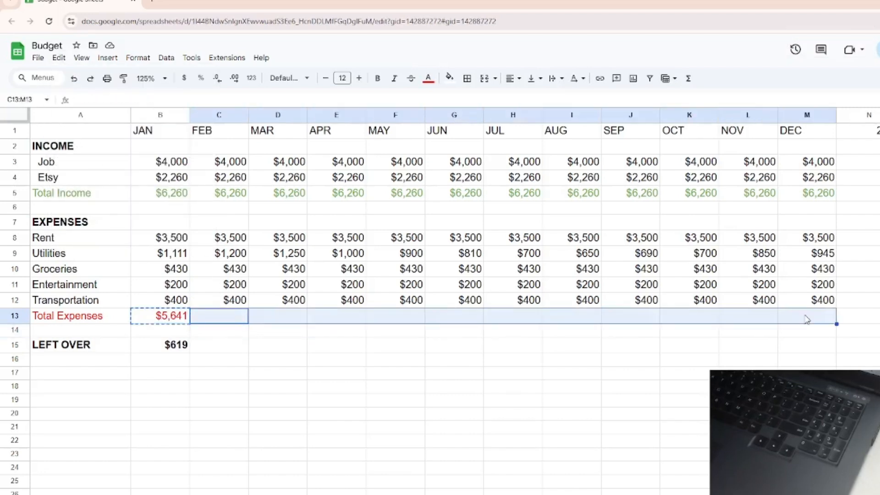
{"action": "left_click", "coordinate": [59, 57]}
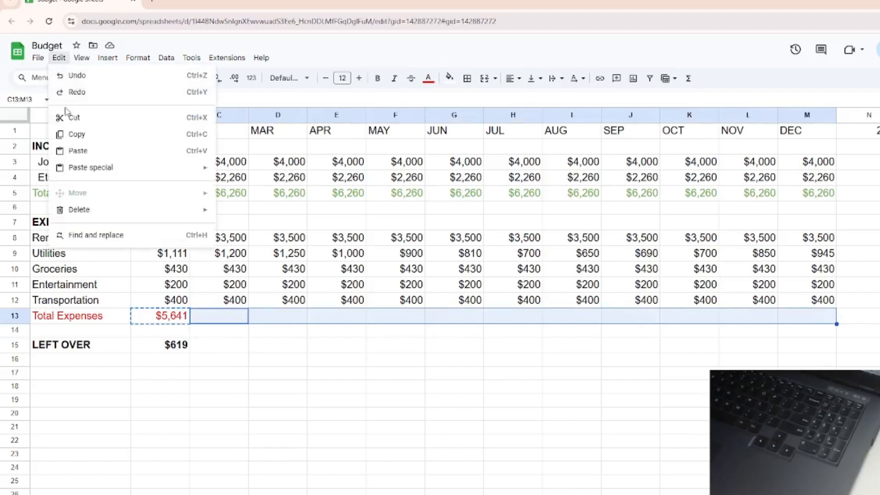
{"action": "left_click", "coordinate": [82, 154]}
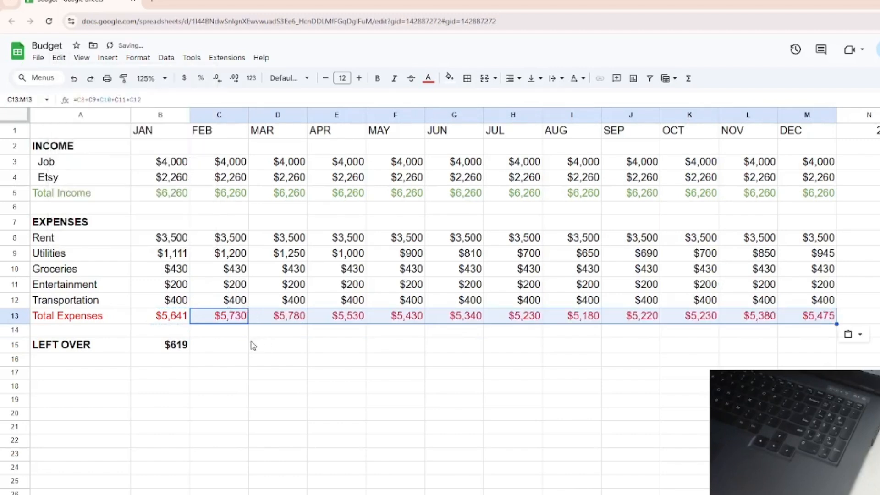
{"action": "left_click", "coordinate": [233, 331]}
Compare the Total Expenses formulas in B13 and C13, enlarging the view to read which column's cells C13 adds
{"action": "left_click", "coordinate": [178, 317]}
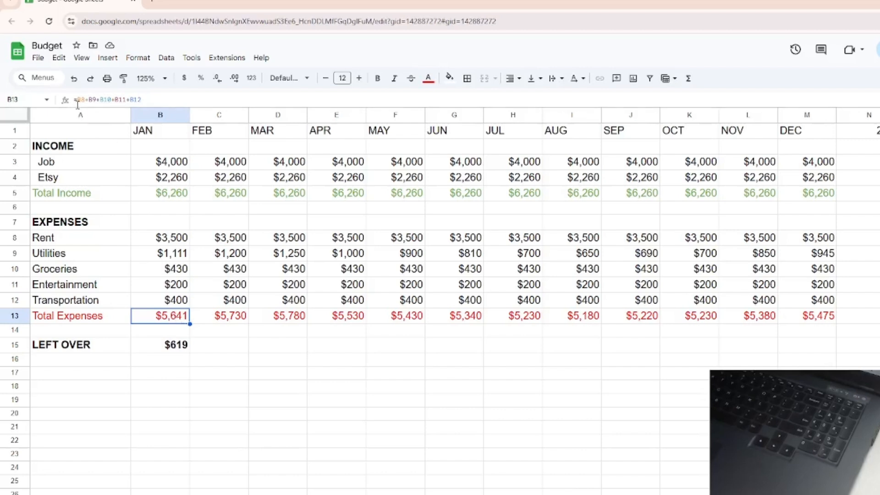
{"action": "left_click", "coordinate": [220, 318]}
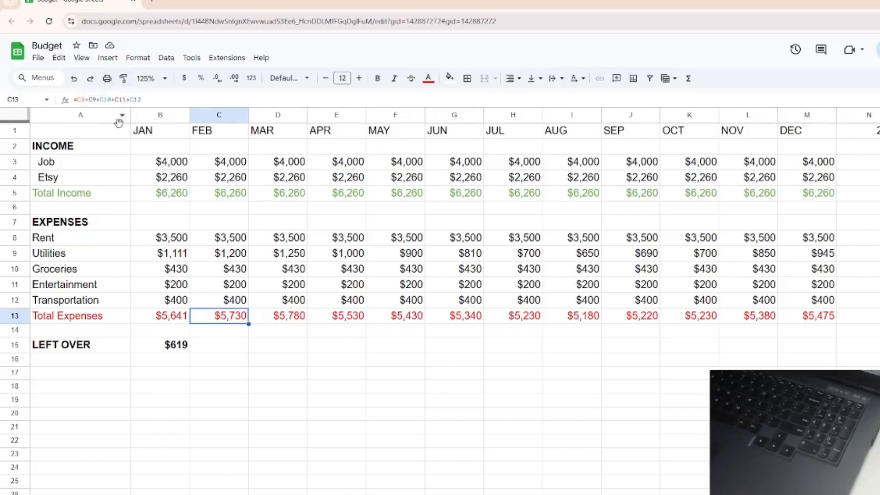
{"action": "key", "text": "ctrl+plus"}
{"action": "key", "text": "ctrl+plus"}
{"action": "key", "text": "ctrl+plus"}
{"action": "key", "text": "ctrl+plus"}
{"action": "key", "text": "ctrl+plus"}
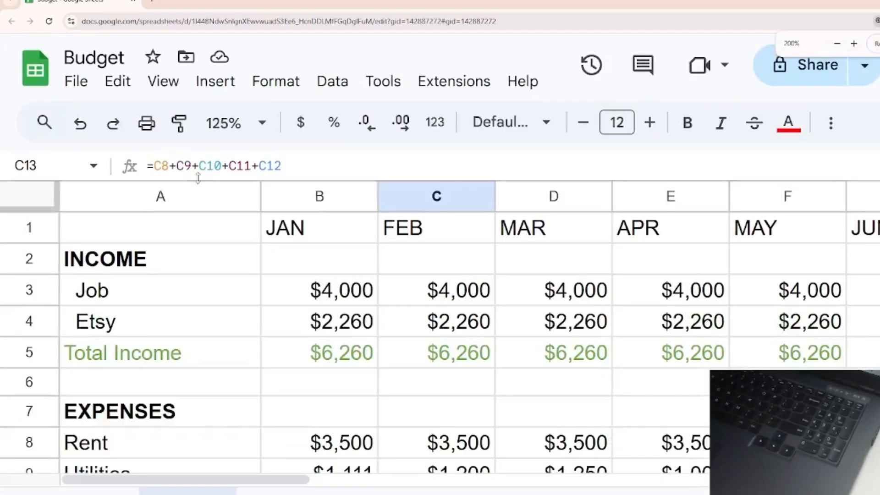
{"action": "scroll", "coordinate": [447, 312], "scroll_direction": "down", "scroll_amount": 3}
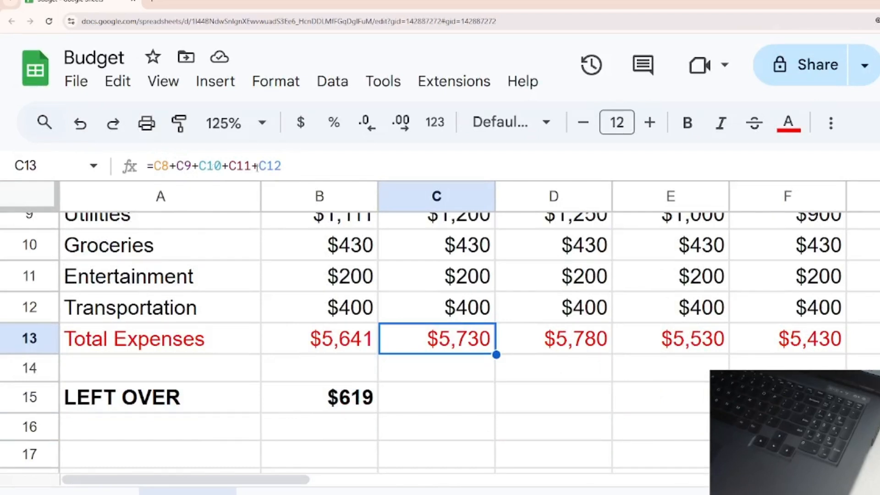
Compare the Total Expenses formula in B13 with those in D13 through G13 to see how their column references differ
{"action": "left_click", "coordinate": [545, 347]}
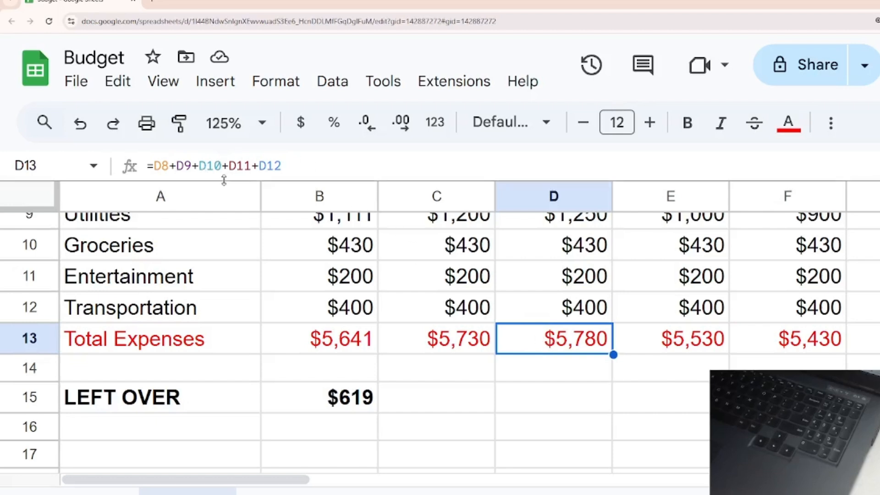
{"action": "left_click", "coordinate": [349, 343]}
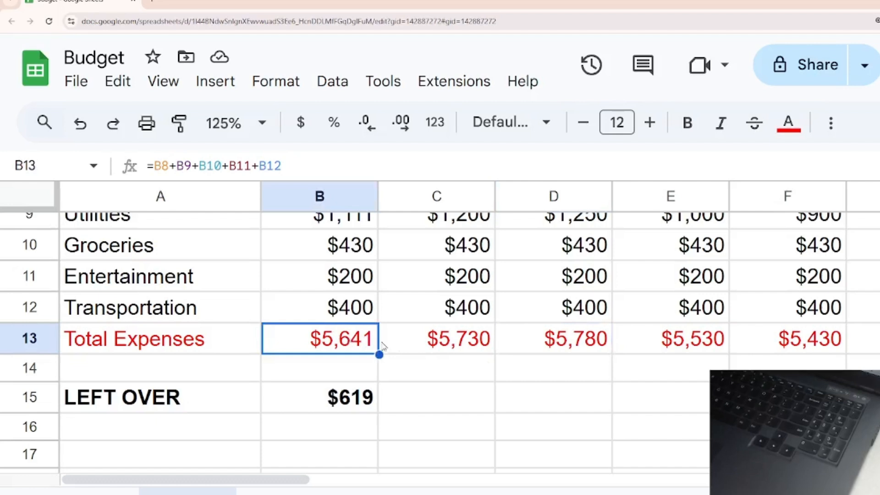
{"action": "left_click", "coordinate": [549, 346]}
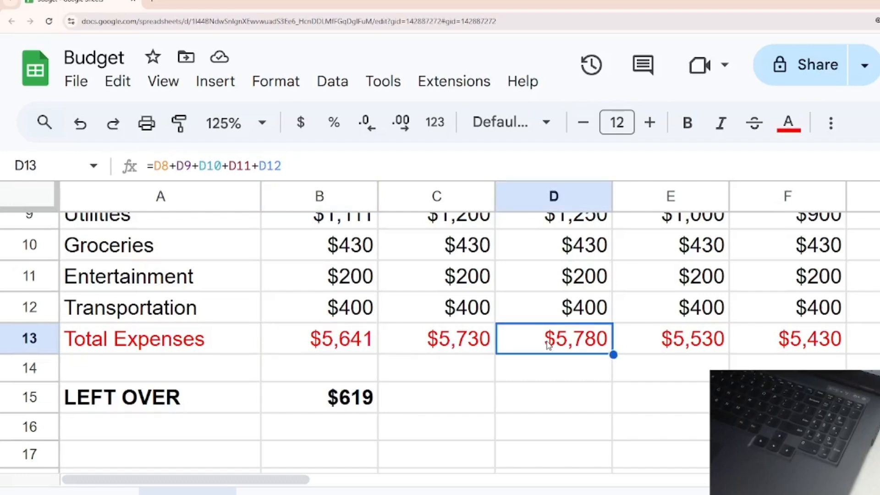
{"action": "left_click", "coordinate": [562, 342]}
{"action": "left_click", "coordinate": [365, 345]}
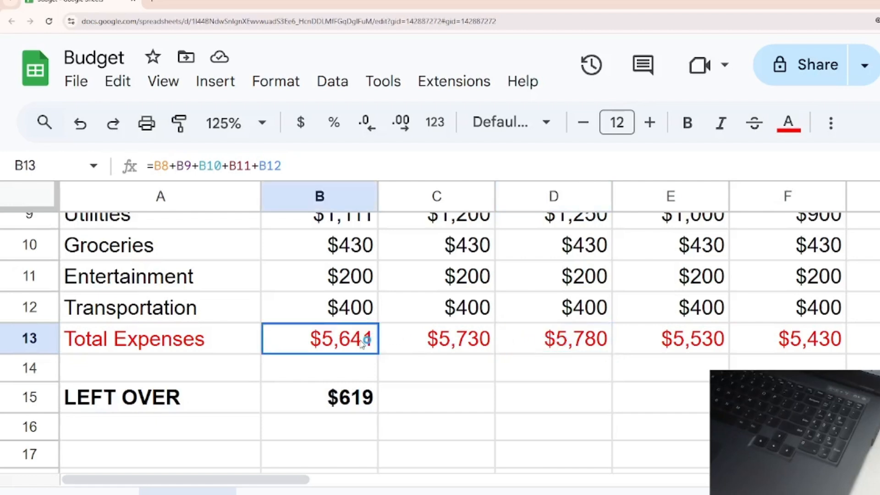
{"action": "left_click", "coordinate": [579, 345]}
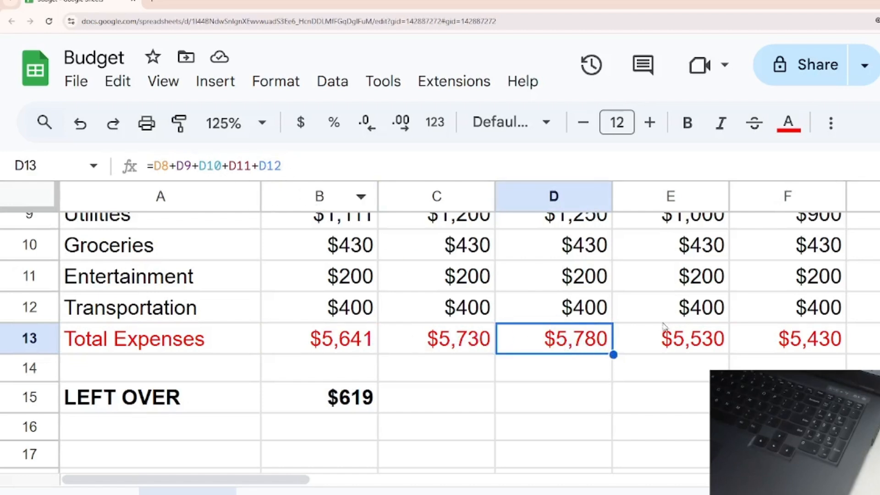
{"action": "left_click", "coordinate": [672, 341]}
{"action": "left_click", "coordinate": [774, 346]}
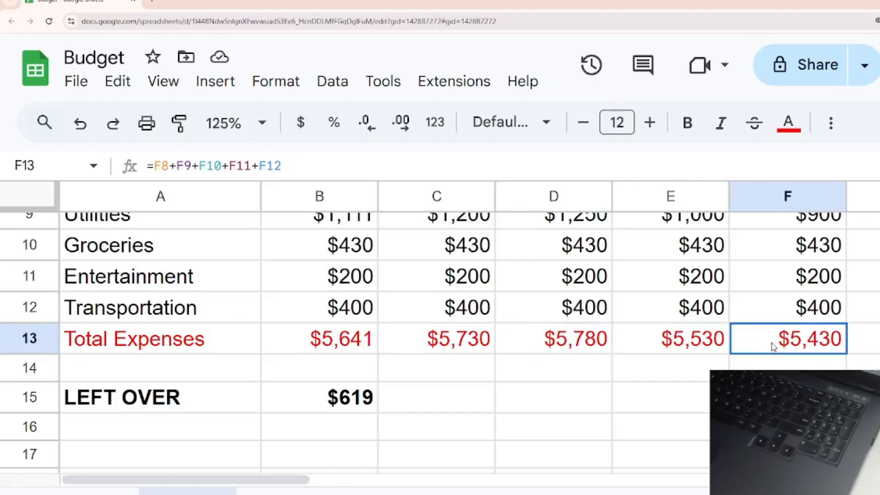
{"action": "left_click", "coordinate": [871, 339]}
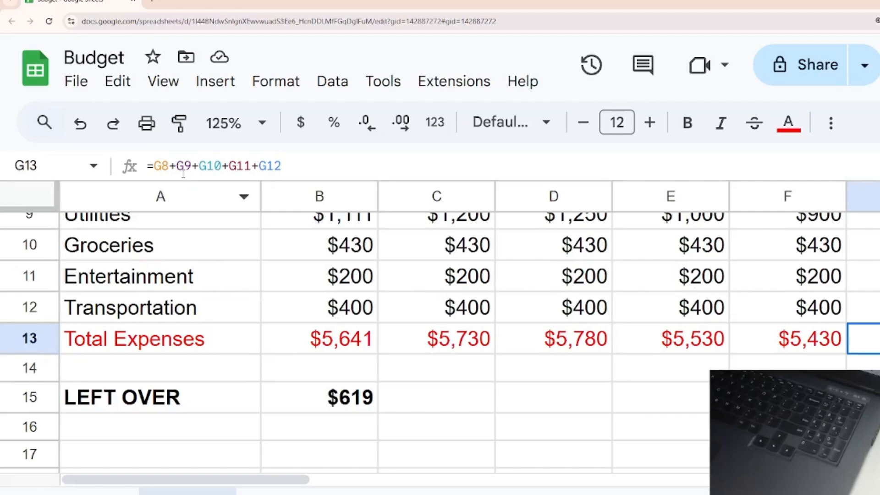
{"action": "scroll", "coordinate": [189, 225], "scroll_direction": "down", "scroll_amount": 4}
{"action": "scroll", "coordinate": [189, 226], "scroll_direction": "up", "scroll_amount": 5}
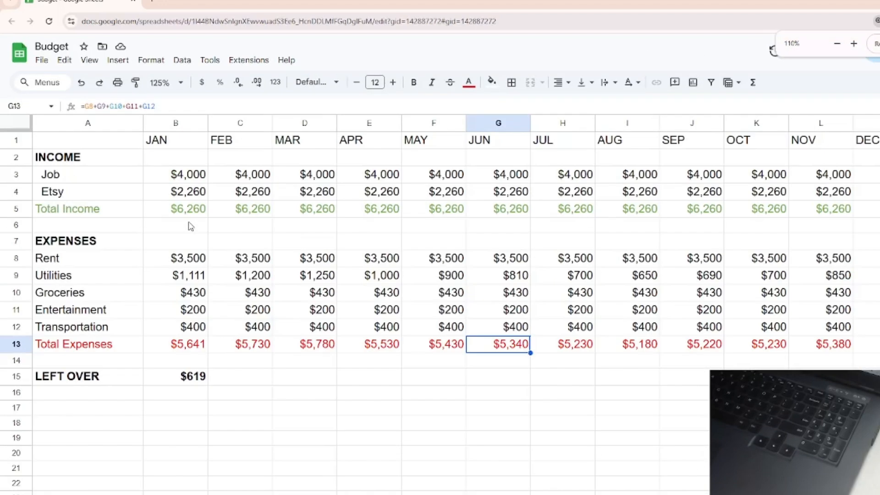
{"action": "key", "text": "ctrl+minus"}
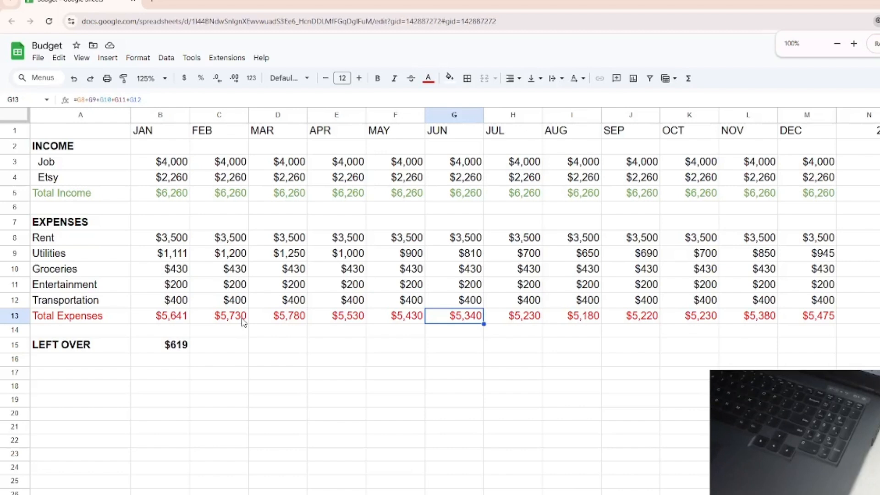
Check the column references of the Total Expenses formulas month by month from January to August, and select cell N3
{"action": "left_click", "coordinate": [243, 321]}
{"action": "left_click", "coordinate": [273, 324]}
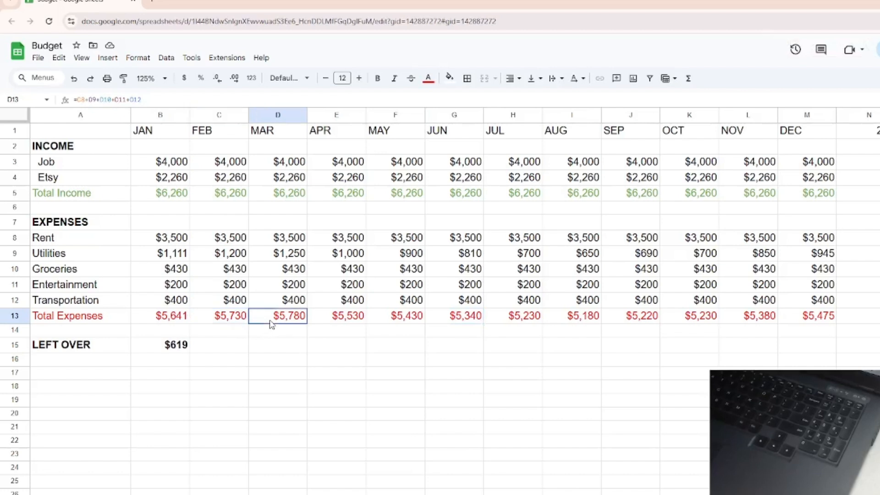
{"action": "left_click", "coordinate": [334, 321]}
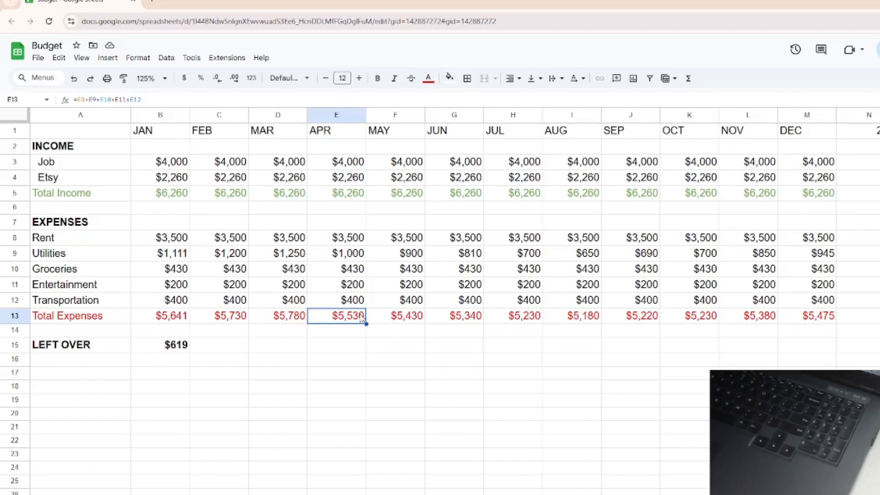
{"action": "left_click", "coordinate": [388, 319]}
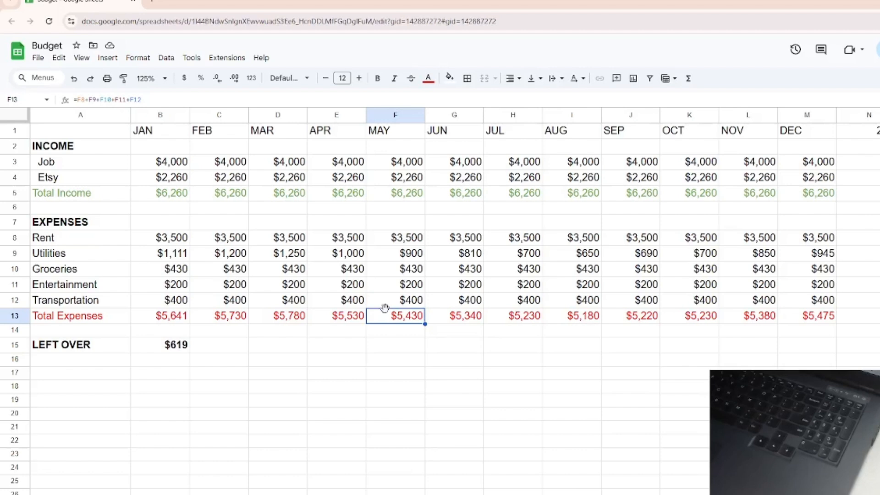
{"action": "left_click", "coordinate": [232, 320]}
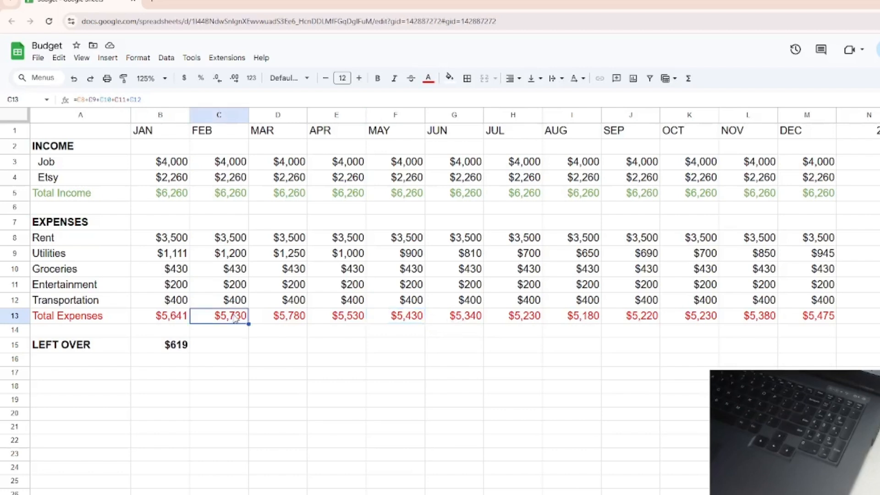
{"action": "left_click", "coordinate": [170, 321]}
{"action": "left_click", "coordinate": [222, 322]}
{"action": "left_click", "coordinate": [284, 322]}
{"action": "left_click", "coordinate": [342, 319]}
{"action": "left_click", "coordinate": [402, 319]}
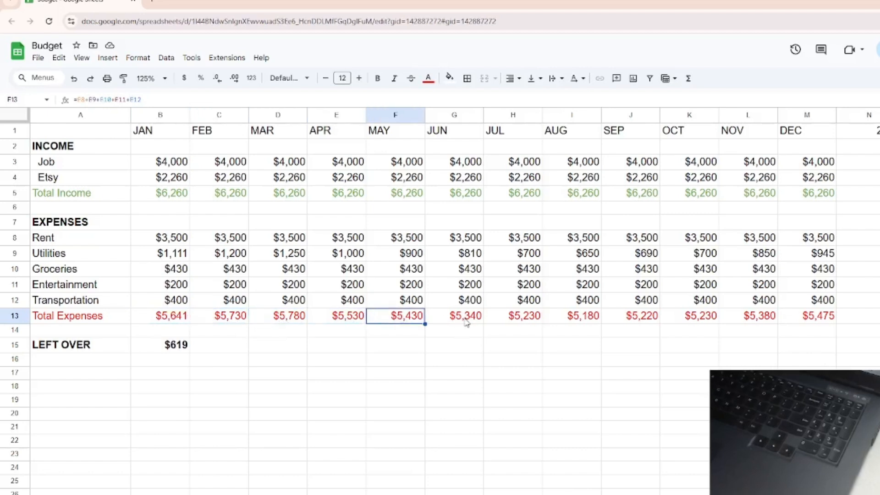
{"action": "left_click", "coordinate": [466, 321]}
{"action": "left_click", "coordinate": [528, 323]}
{"action": "left_click", "coordinate": [596, 320]}
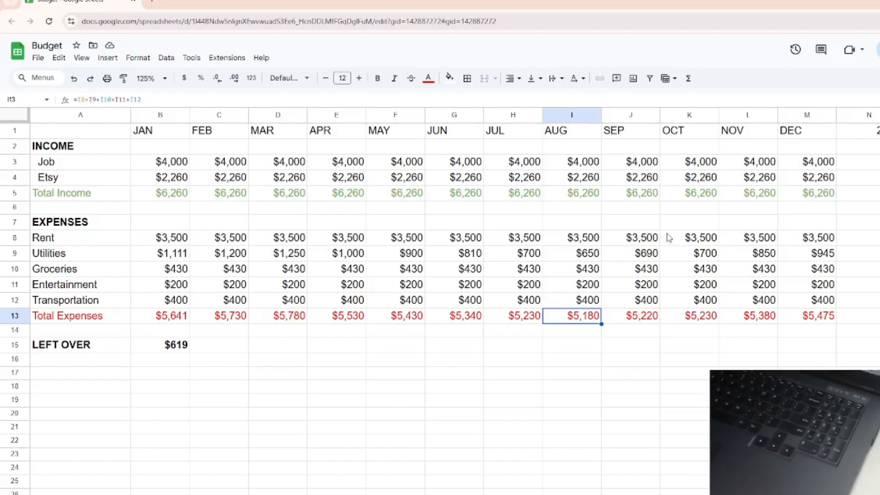
{"action": "left_click", "coordinate": [862, 168]}
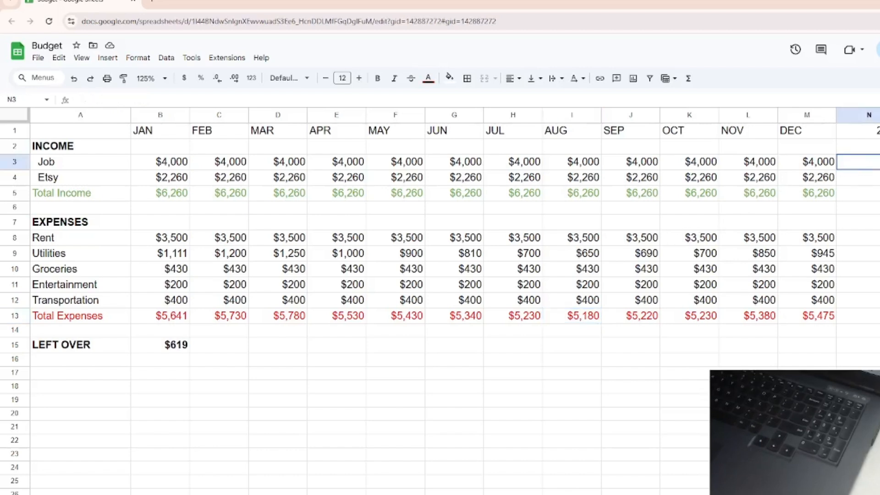